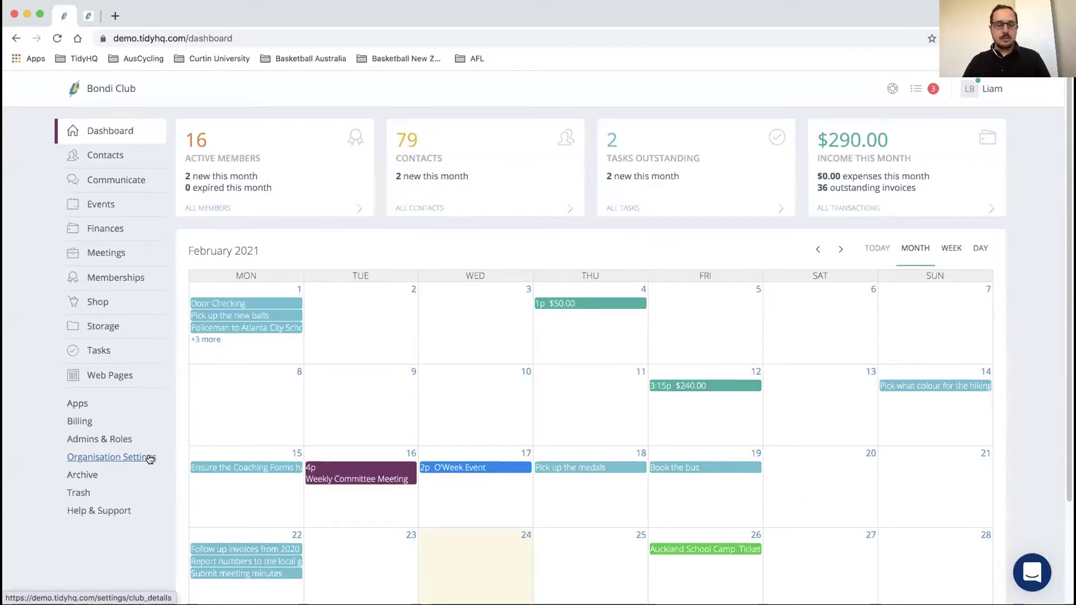
Step: Open Bondi Club's Organisation Settings and point out the TidyHQ Domain value
click(150, 460)
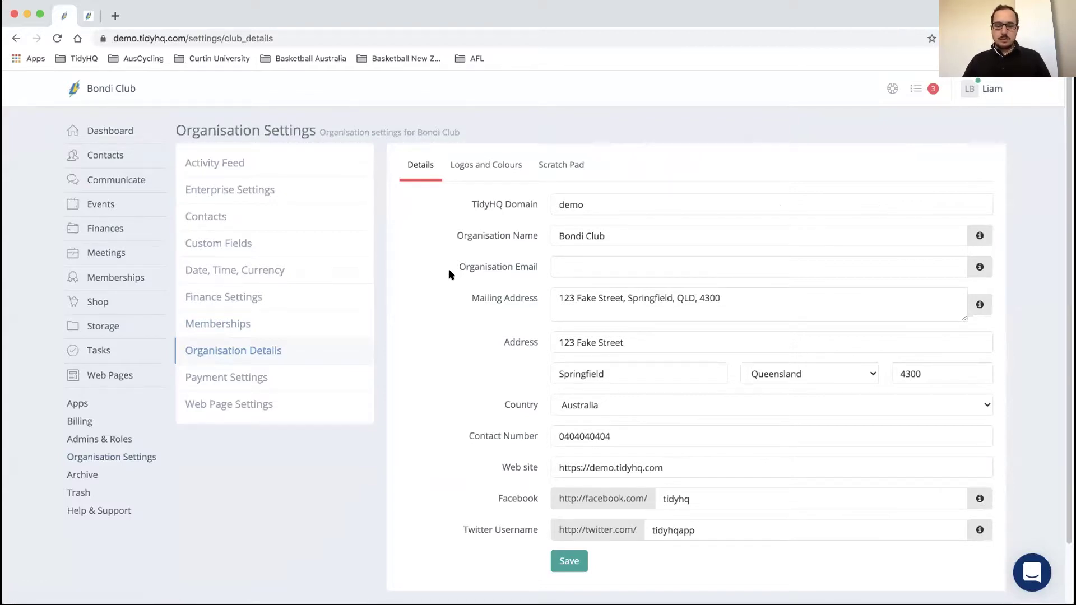
scroll(449, 271, down, 1)
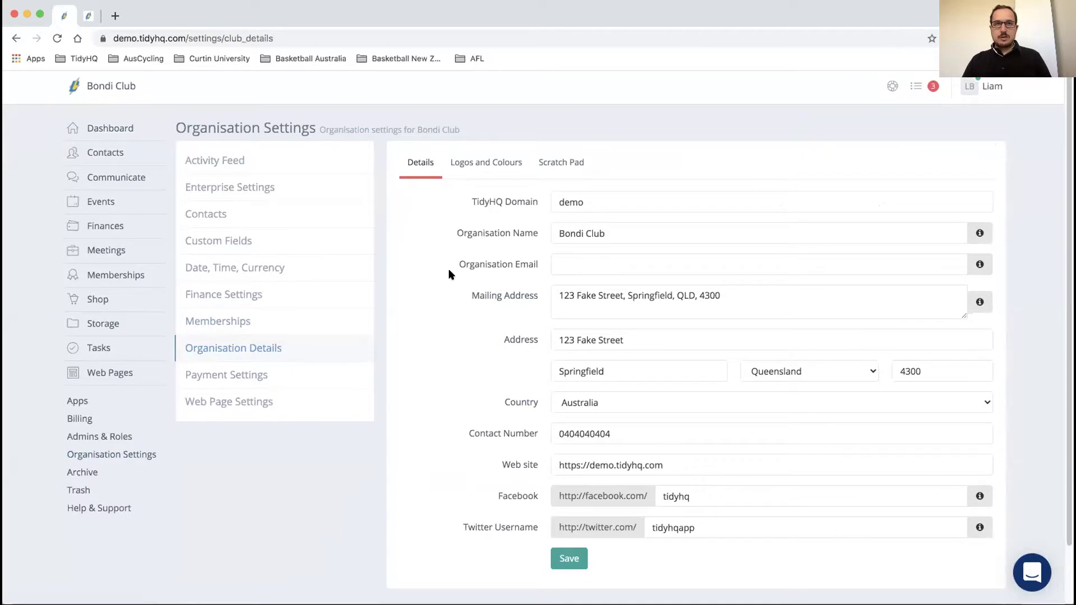
click(641, 192)
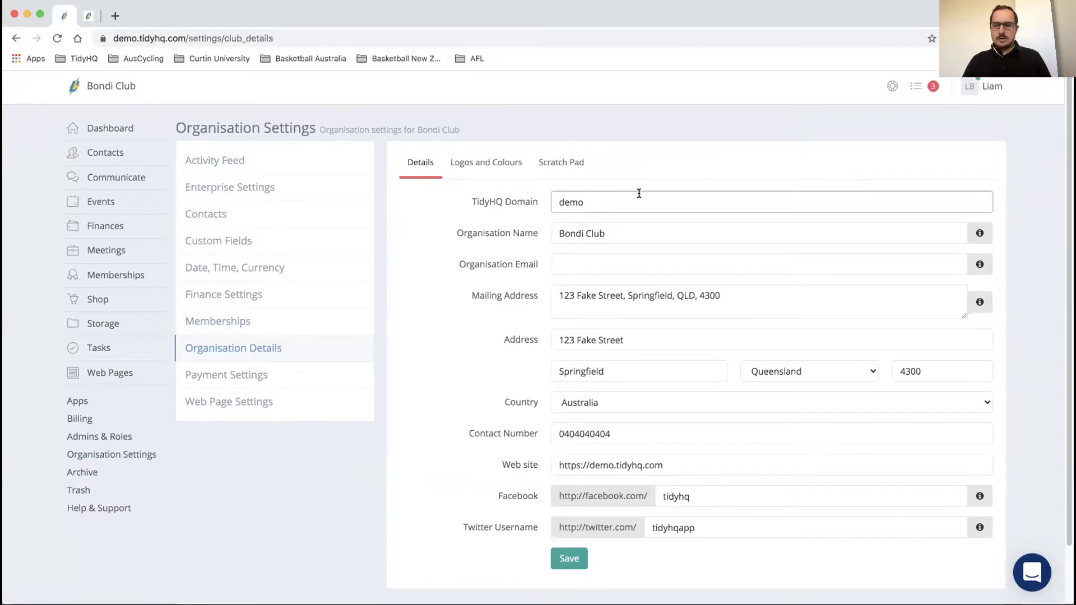
Step: Highlight demo.tidyhq.com in the page's web address, then scroll further down the details
click(170, 38)
click(182, 37)
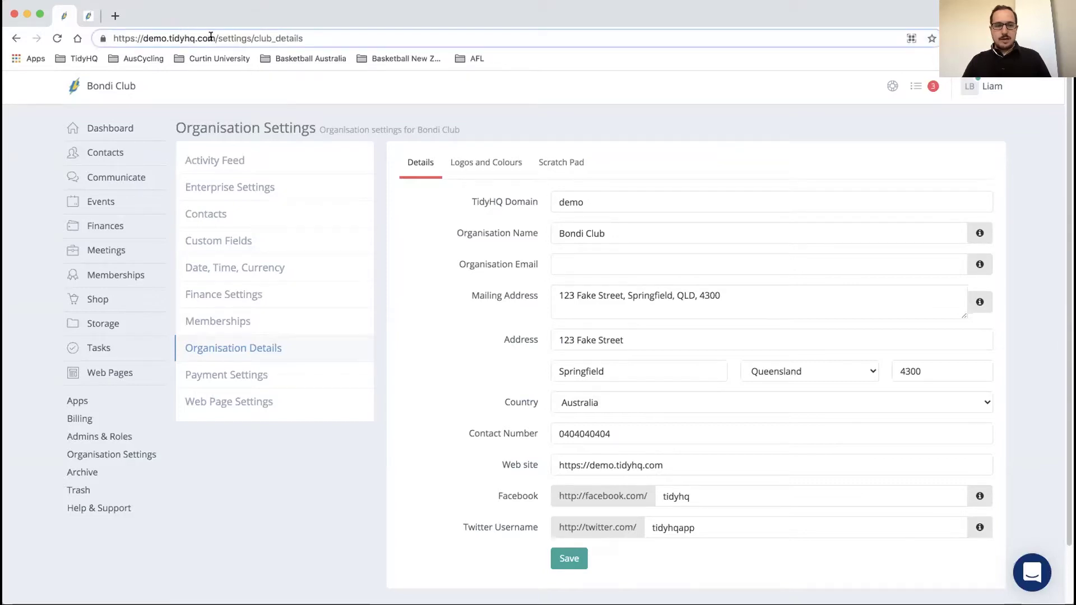
drag(218, 38, 144, 37)
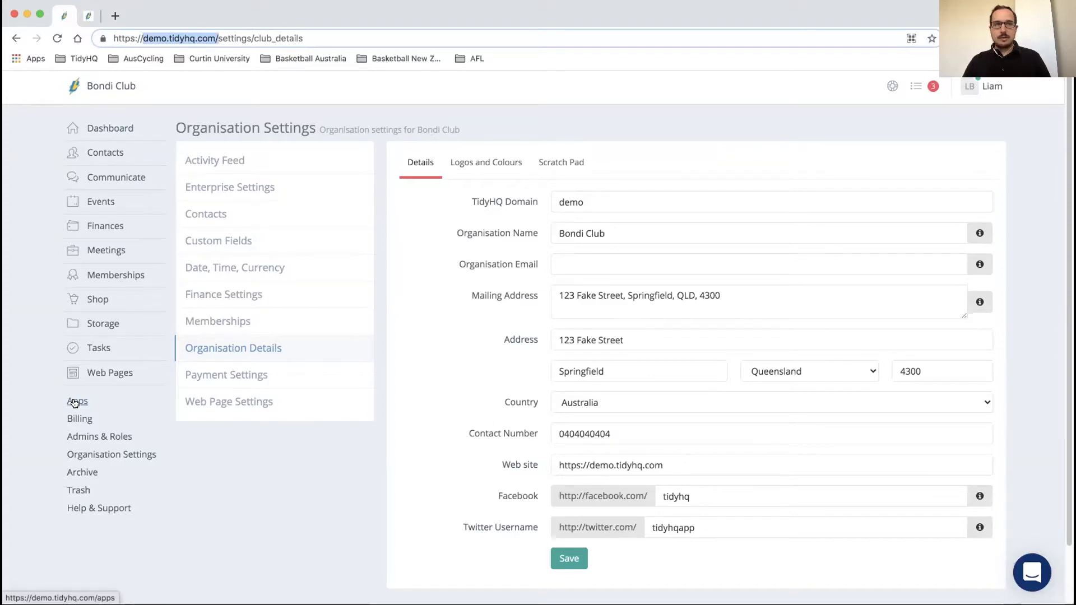
click(426, 308)
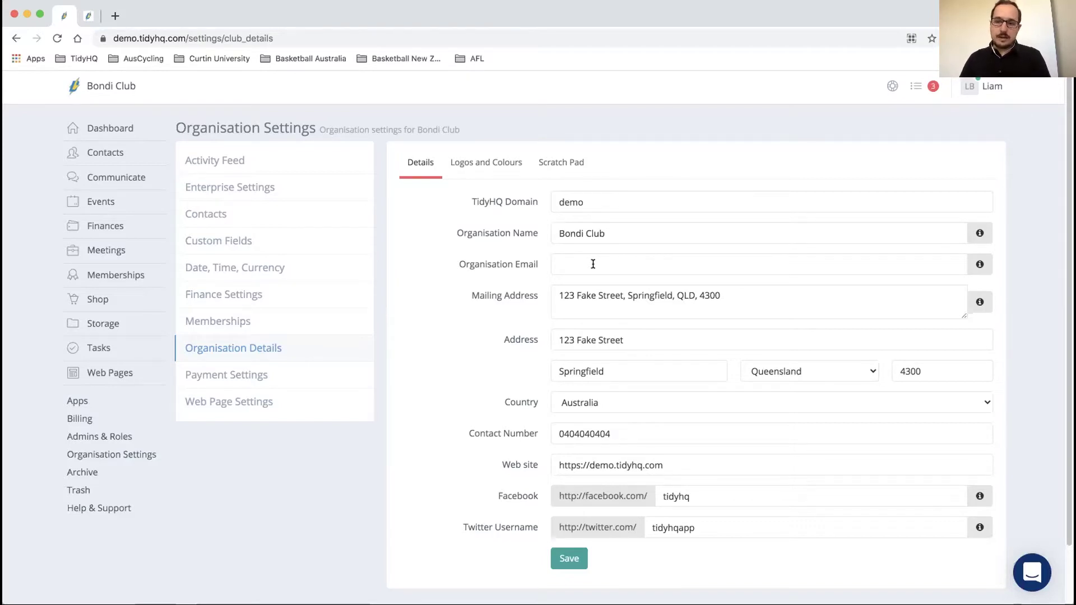
mouse_move(113, 173)
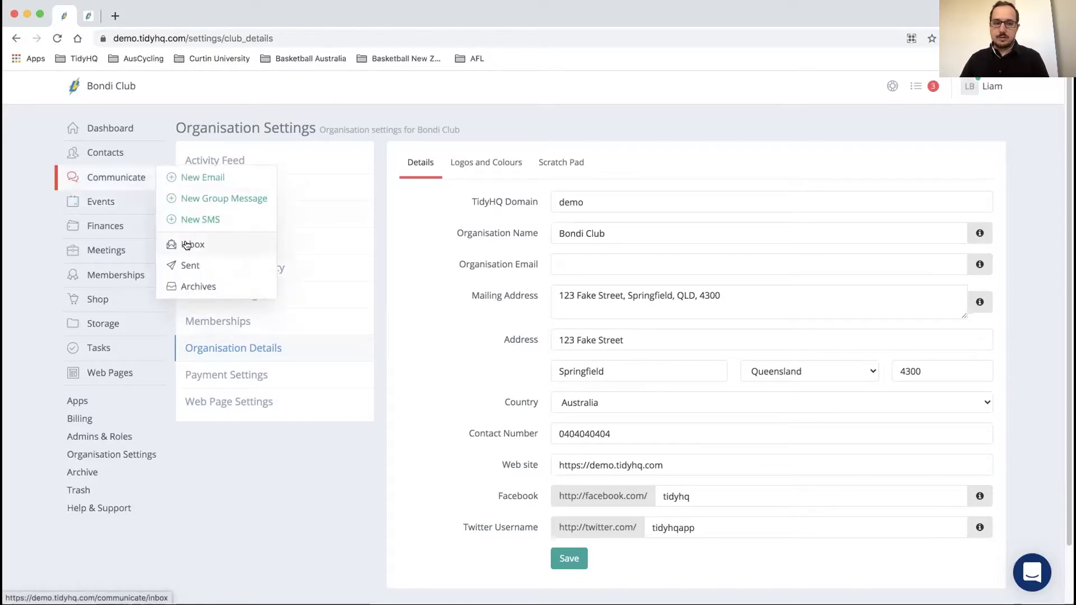
scroll(598, 291, down, 1)
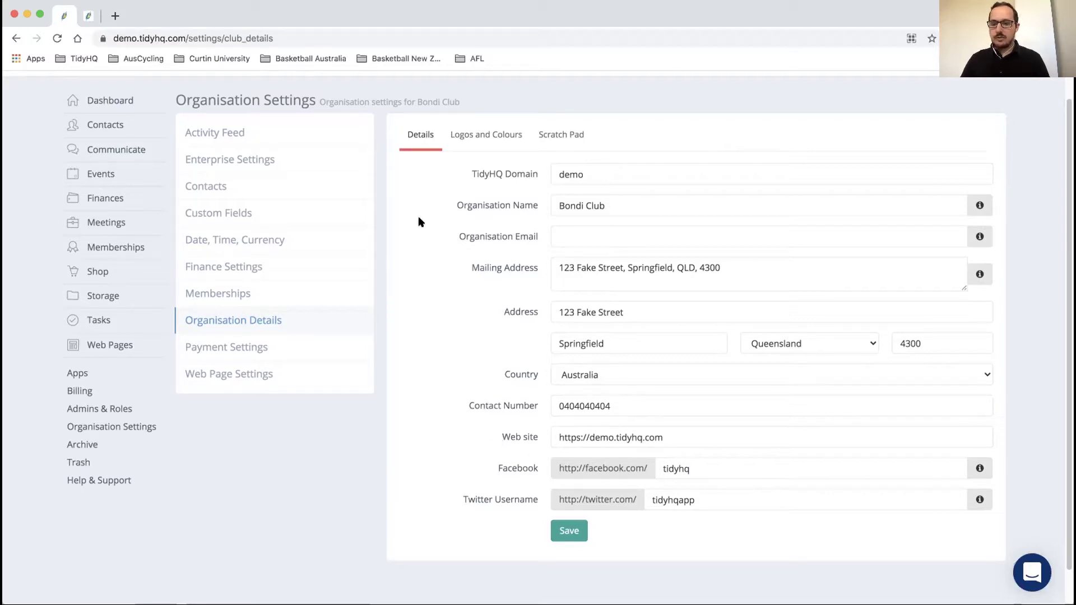
Step: View Logos and Colours, compare the public Contact Us page, then bring up the Scratch Pad
click(481, 134)
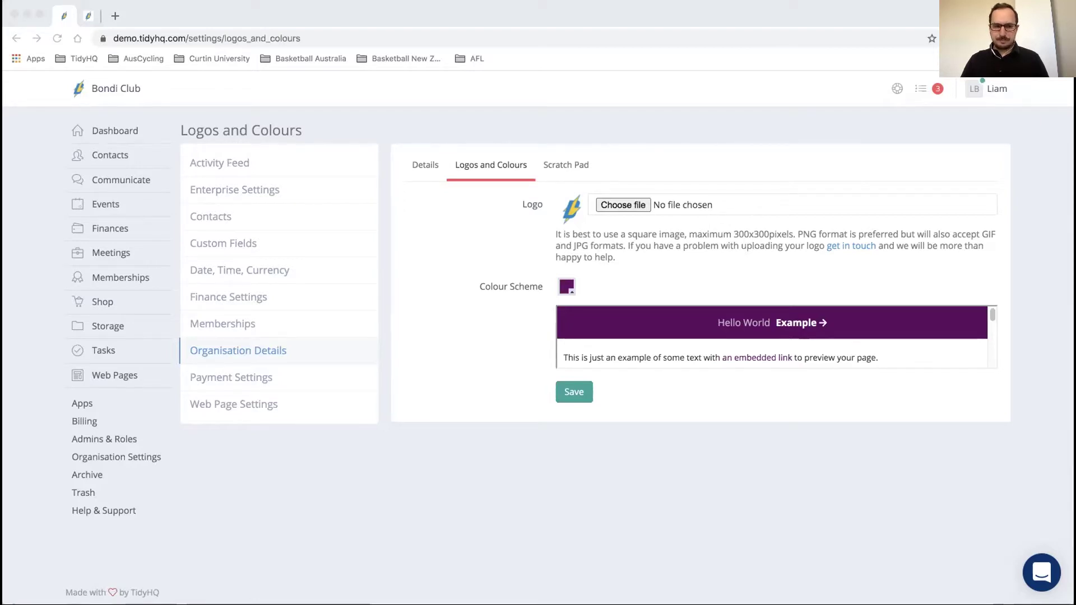
click(238, 10)
click(88, 15)
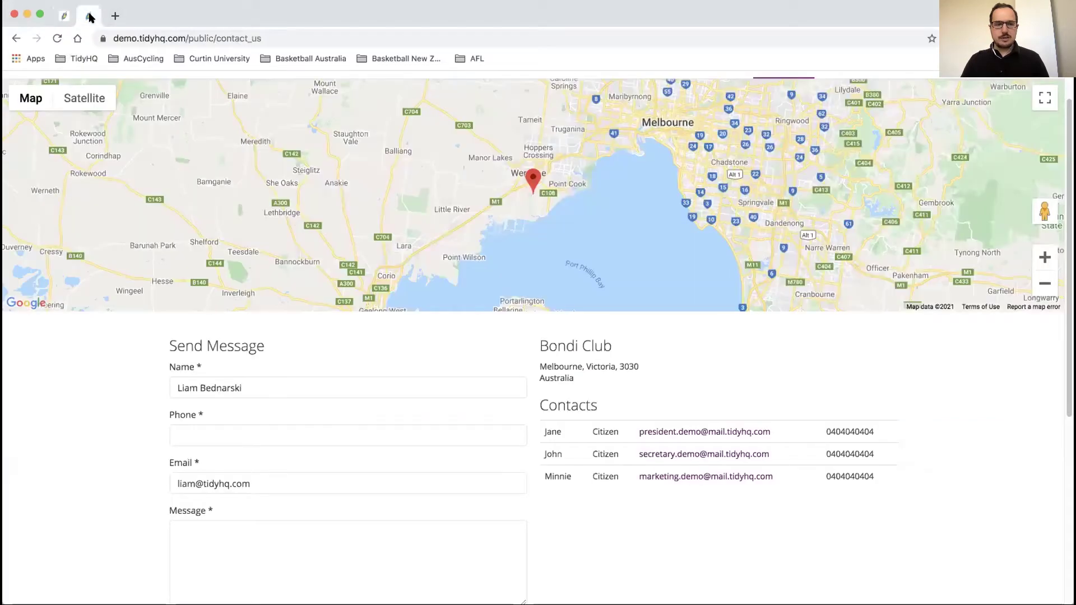
scroll(156, 180, up, 1)
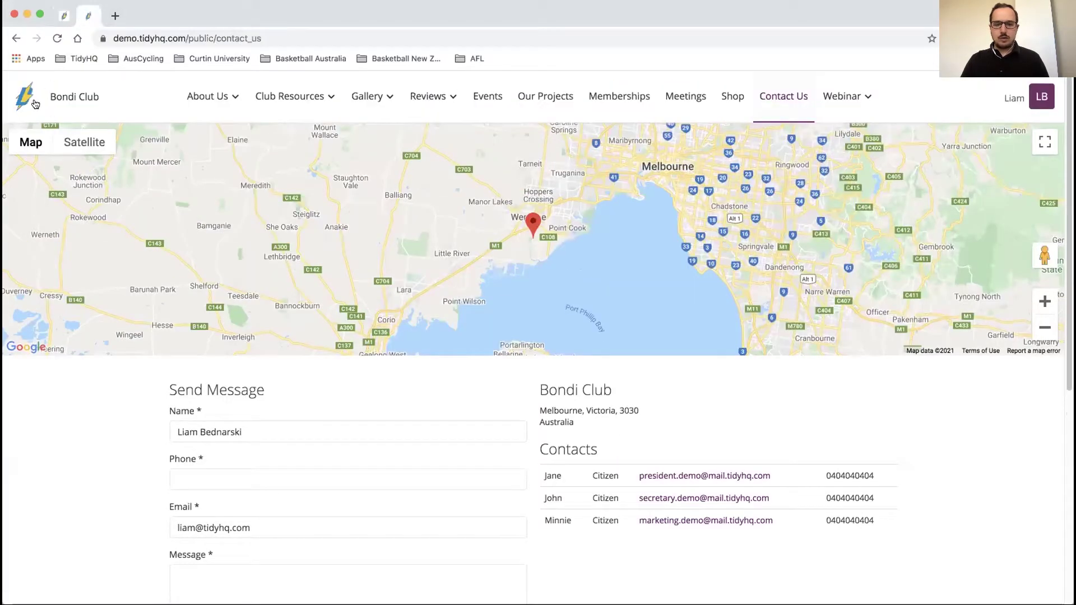
click(63, 15)
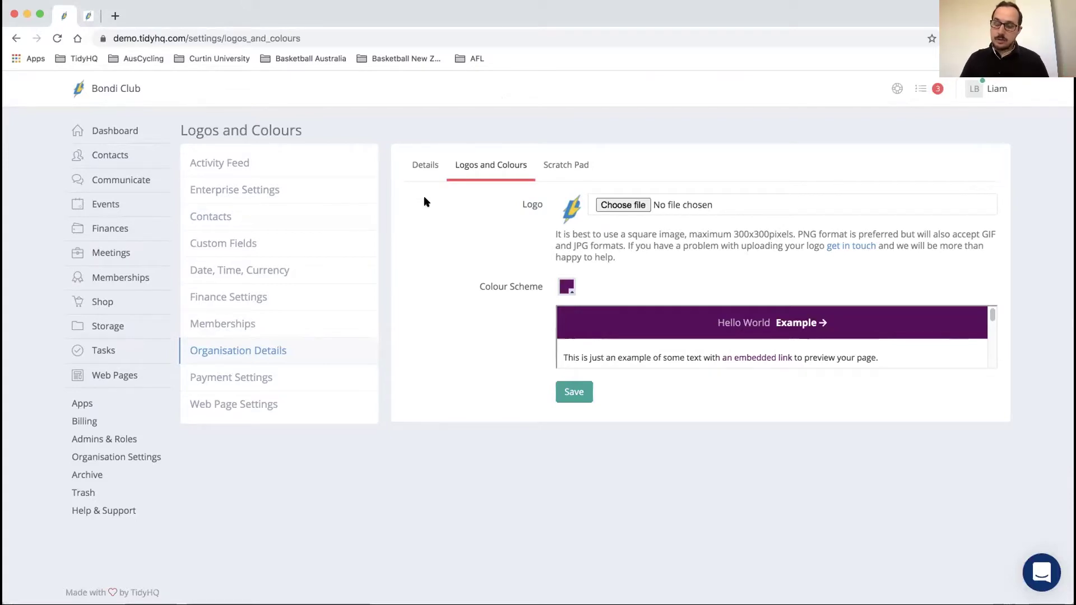
click(562, 166)
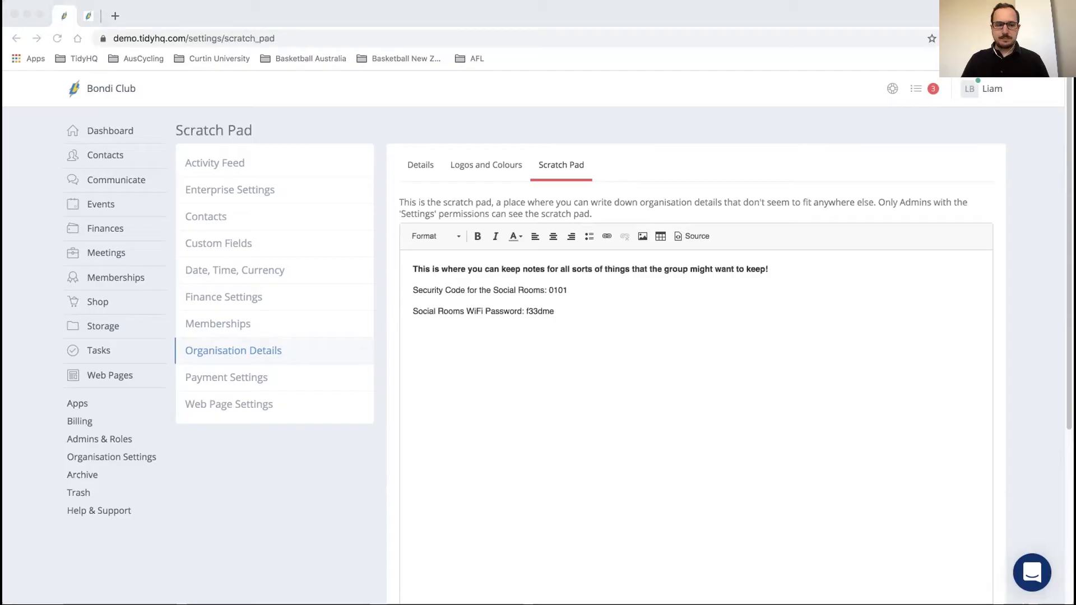
Step: Leave the Scratch Pad and return to Bondi Club's Organisation Details page
click(305, 457)
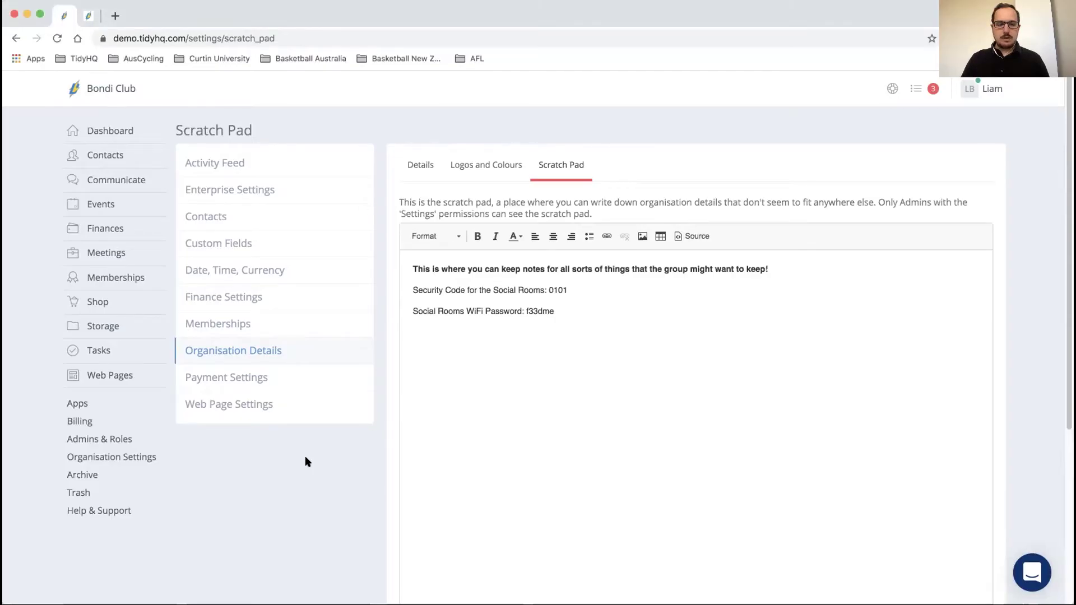
click(107, 460)
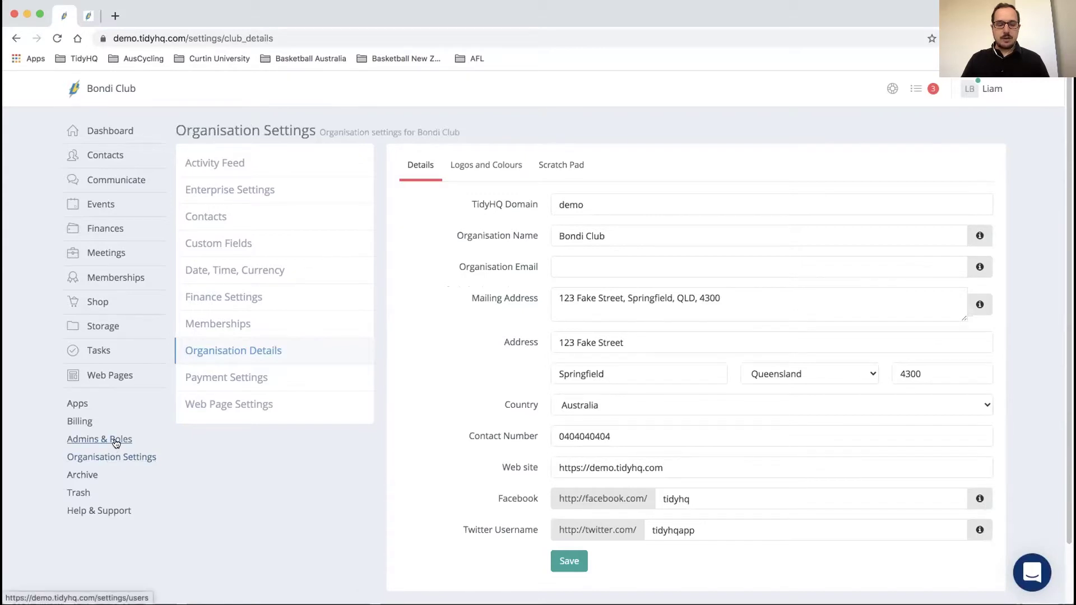
Step: Go to Admins & Roles and start an Invite Admin form
click(116, 443)
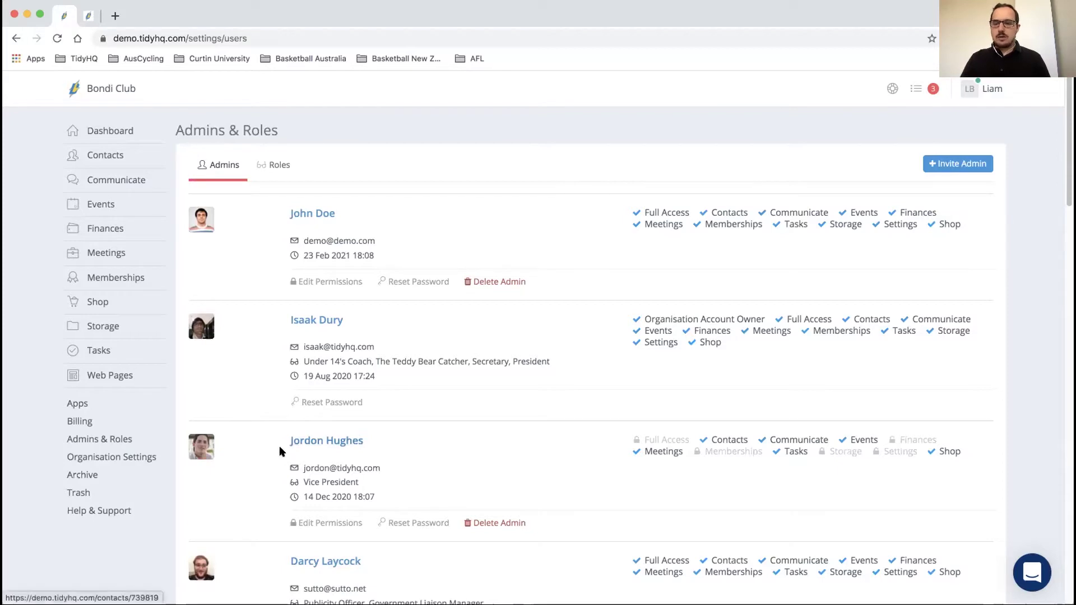
click(956, 168)
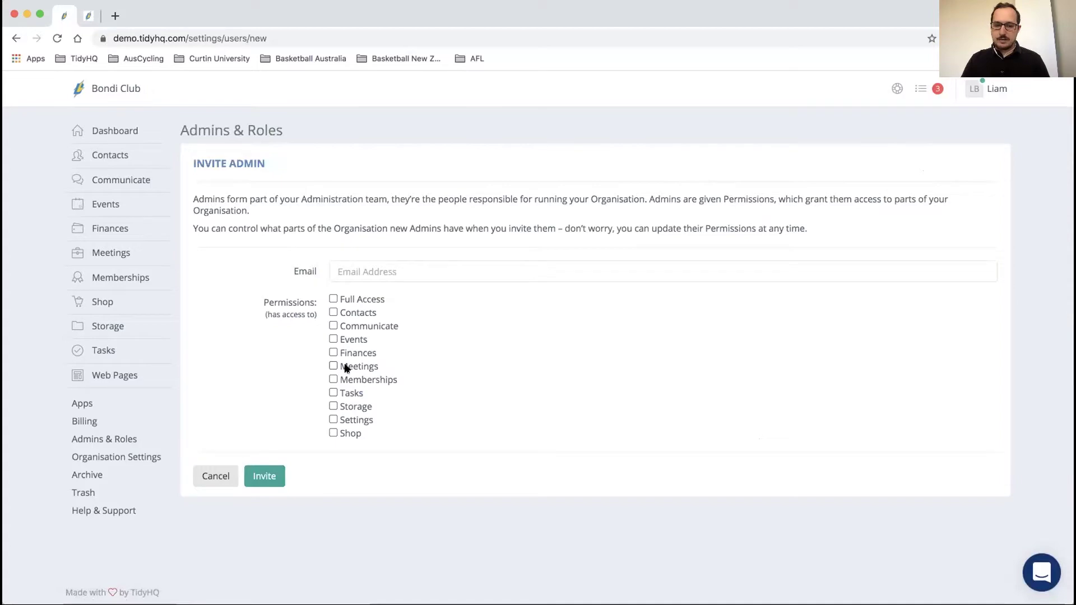
Step: Toggle Full Access on and off, review the permission options, and cancel the invitation
click(332, 299)
click(331, 300)
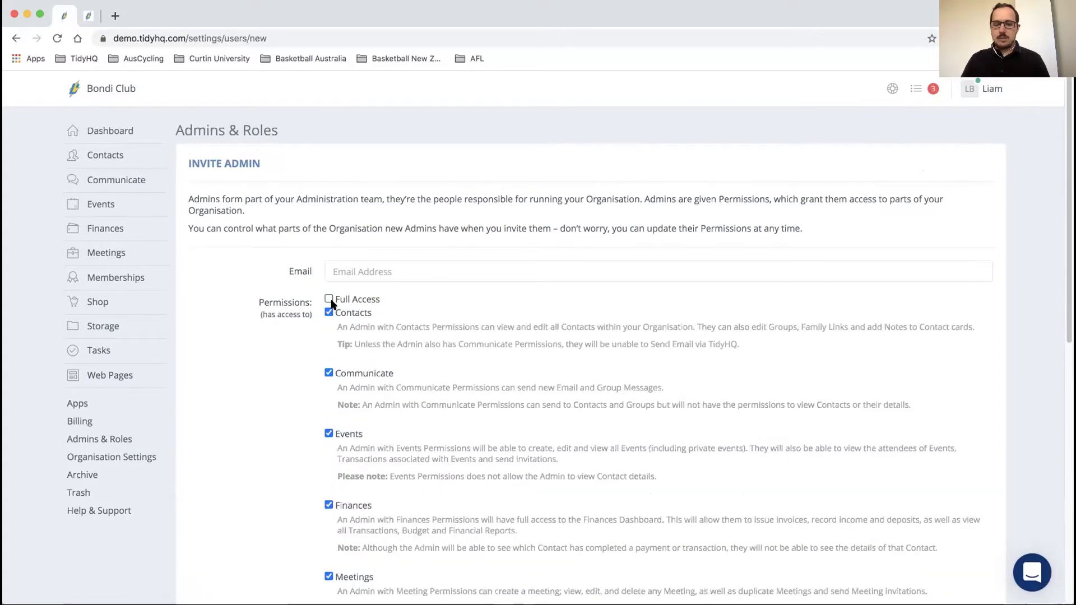
scroll(331, 303, down, 10)
scroll(331, 304, up, 4)
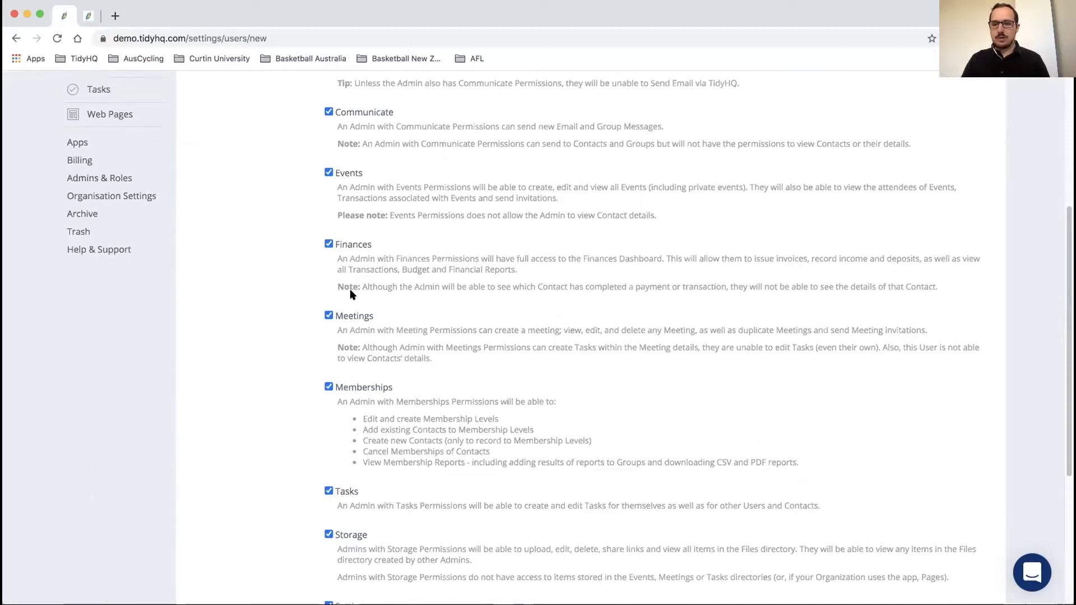
scroll(351, 292, down, 5)
click(218, 506)
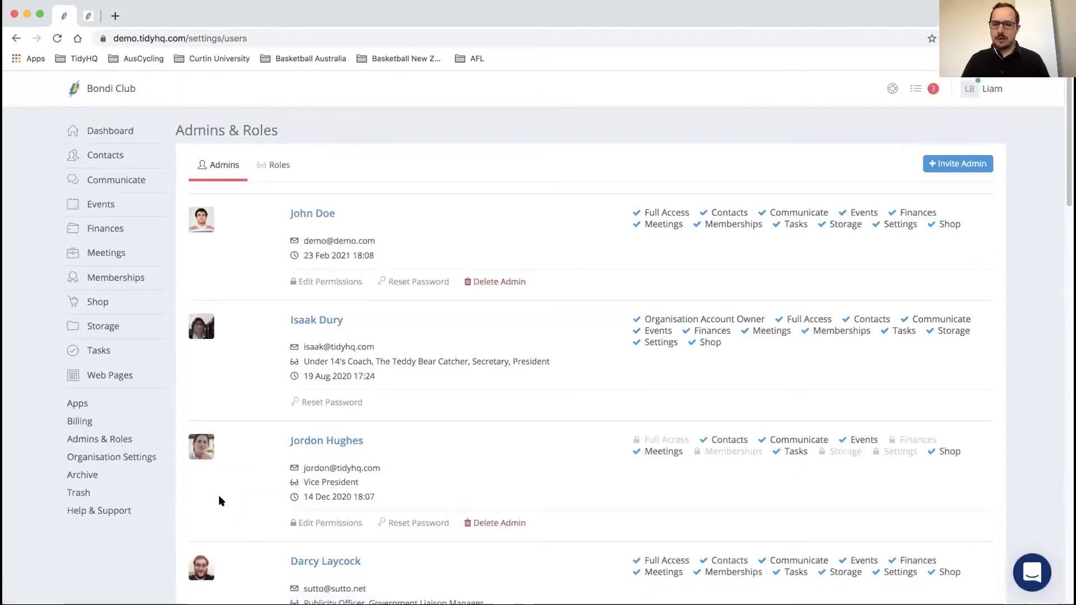
Step: Review the first admin's fully ticked permissions and close them without saving
click(335, 284)
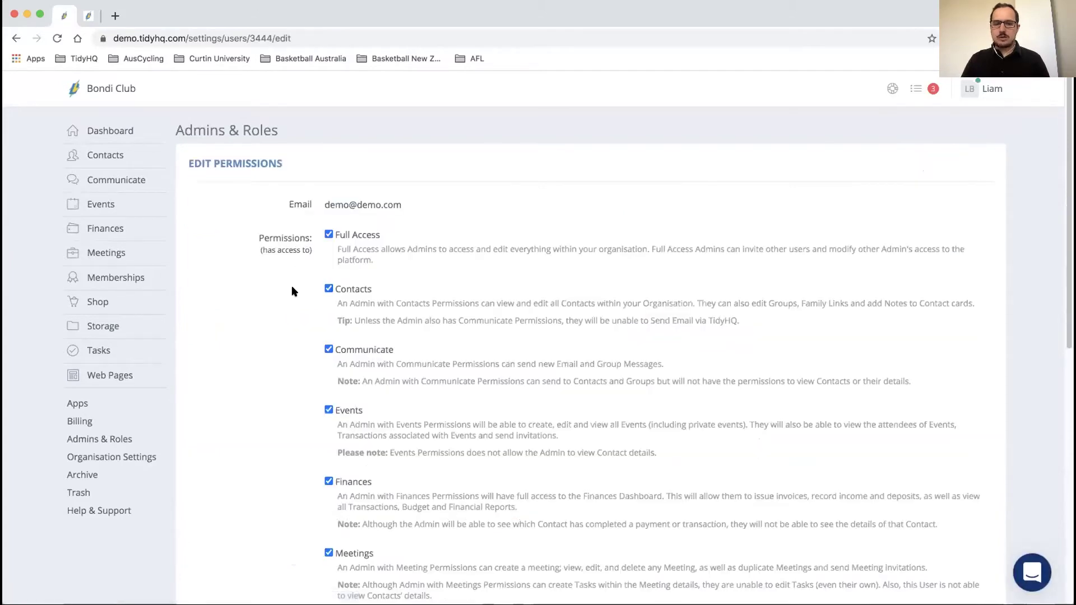
scroll(292, 290, down, 5)
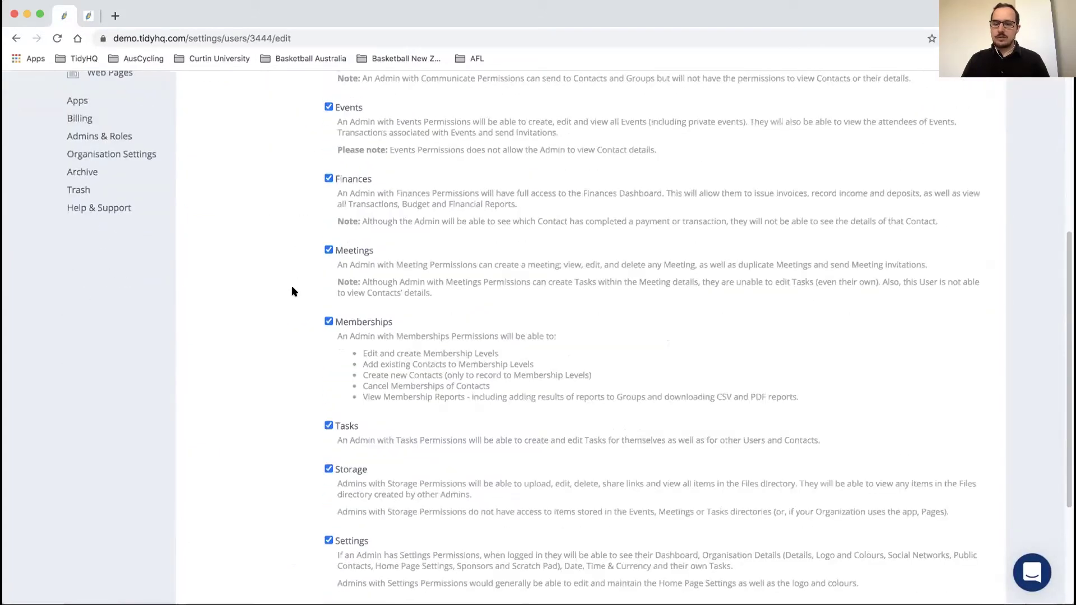
scroll(291, 290, down, 2)
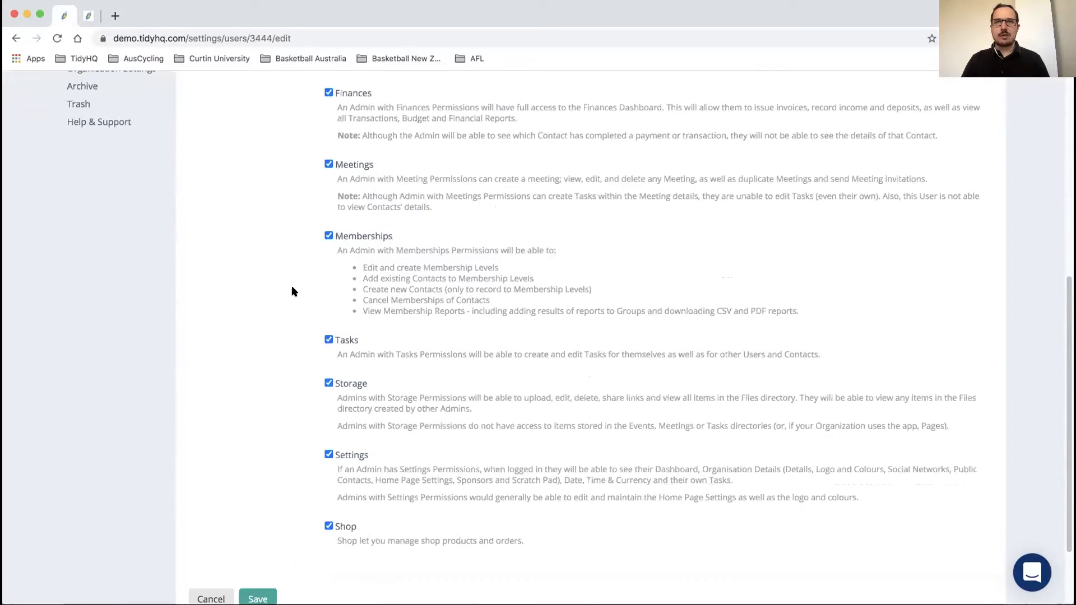
scroll(292, 290, down, 1)
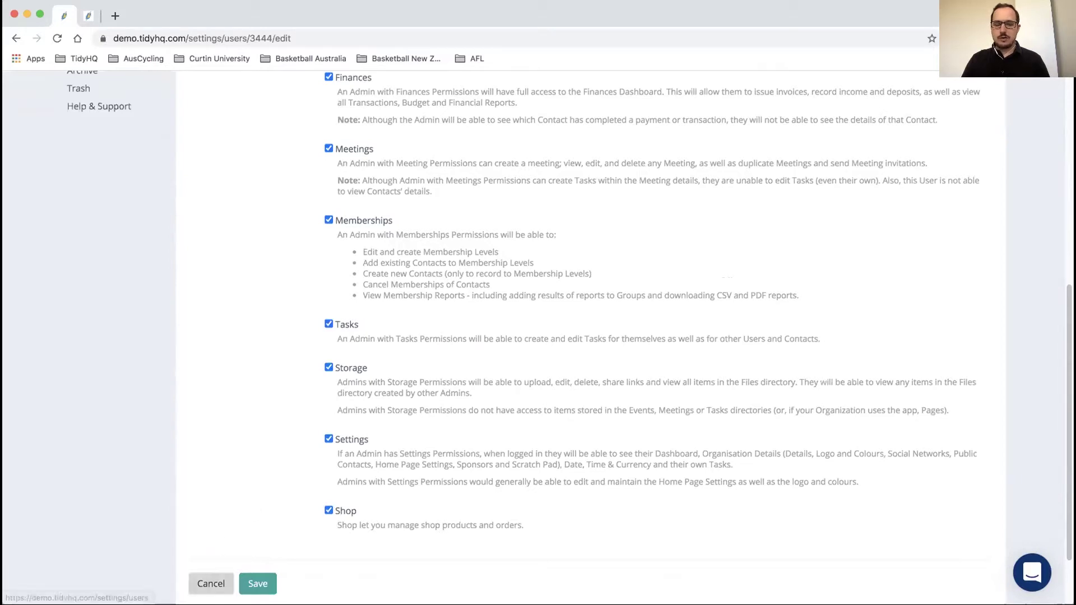
click(212, 589)
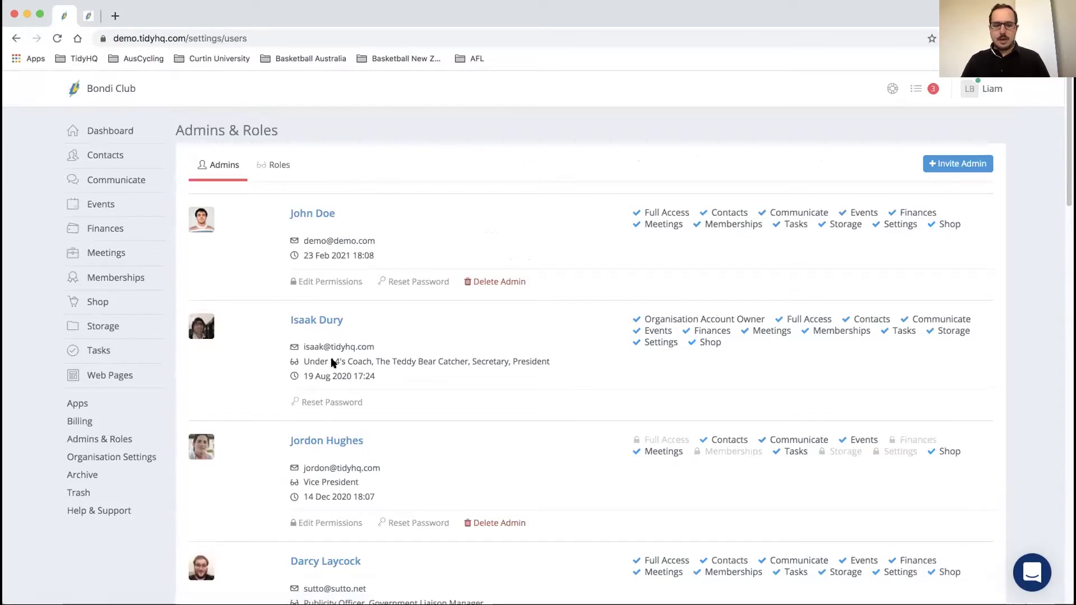
scroll(330, 362, down, 15)
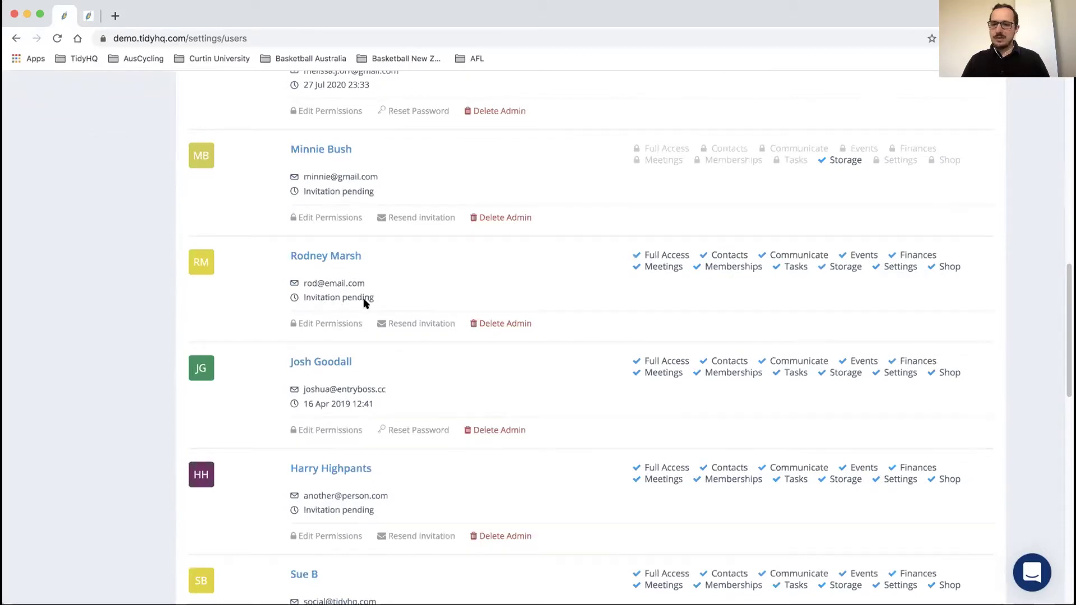
scroll(363, 298, up, 9)
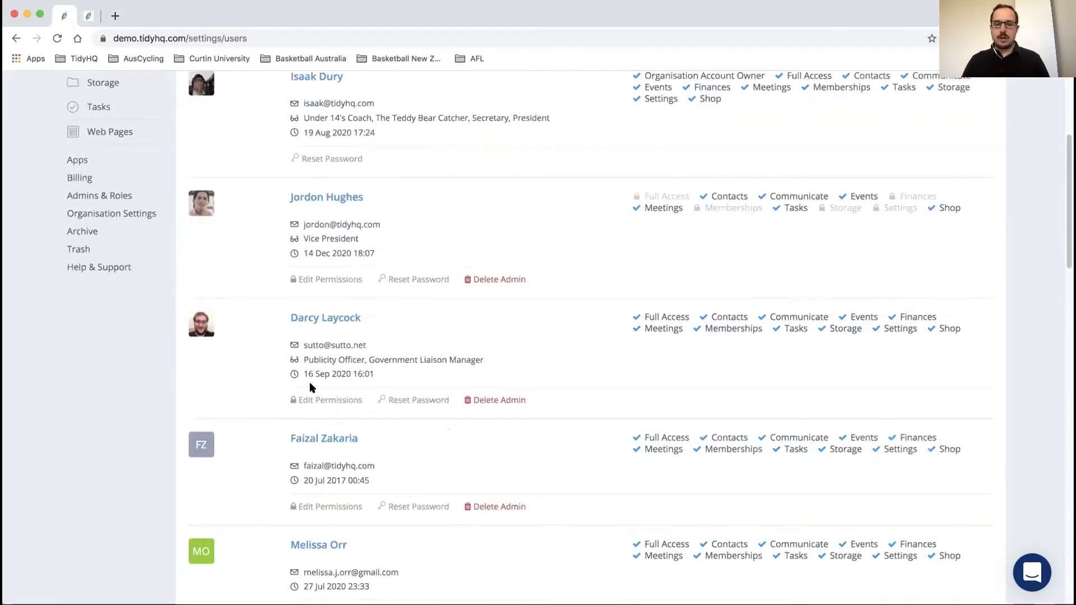
scroll(367, 375, up, 5)
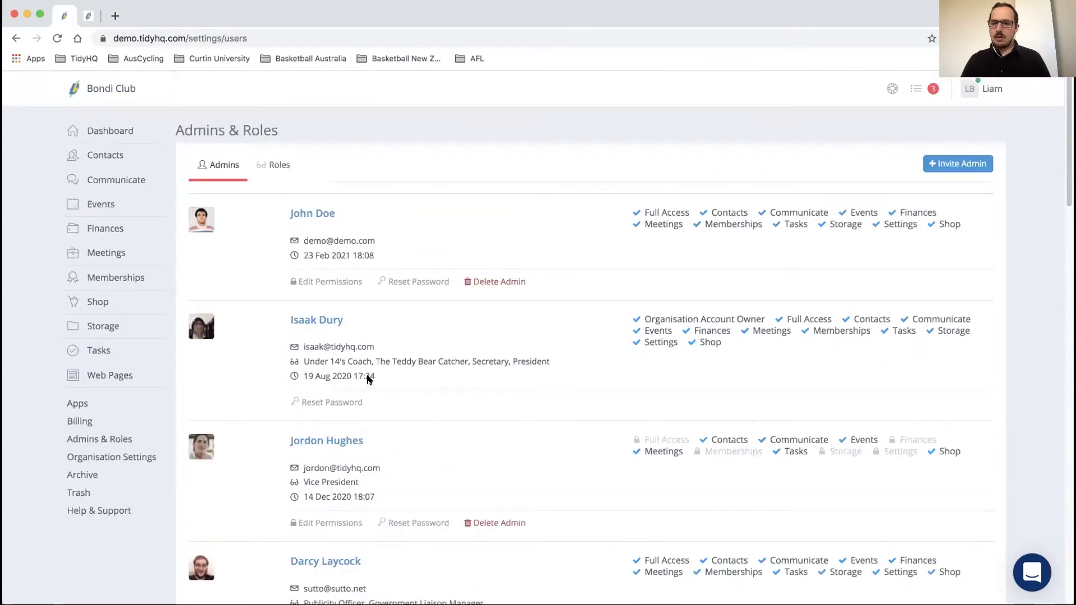
Step: Show the Roles list, expand the President's full description, and begin a New Role
click(278, 166)
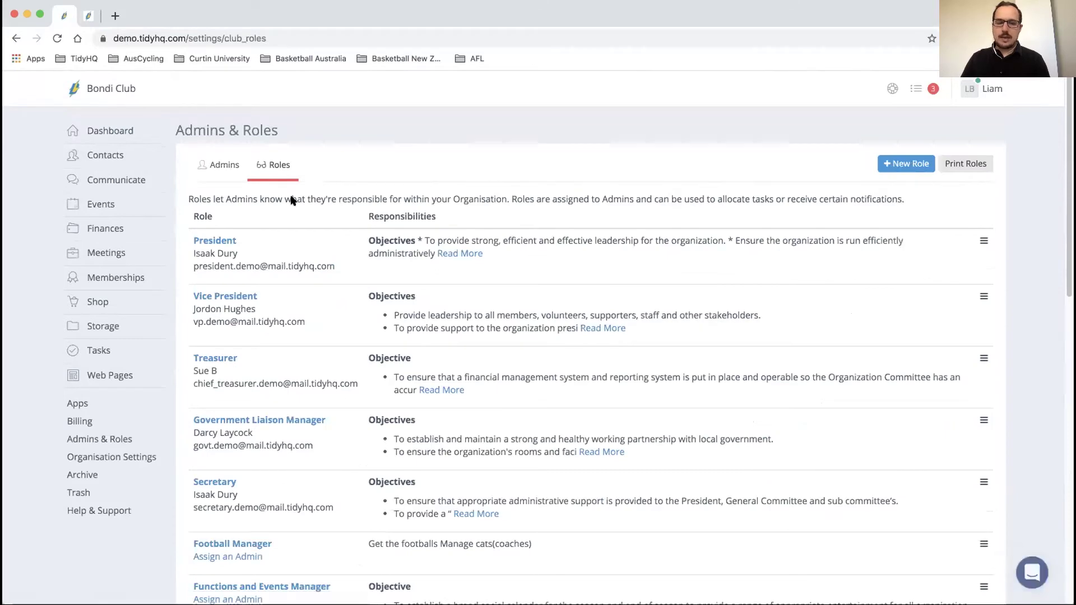
scroll(291, 200, down, 1)
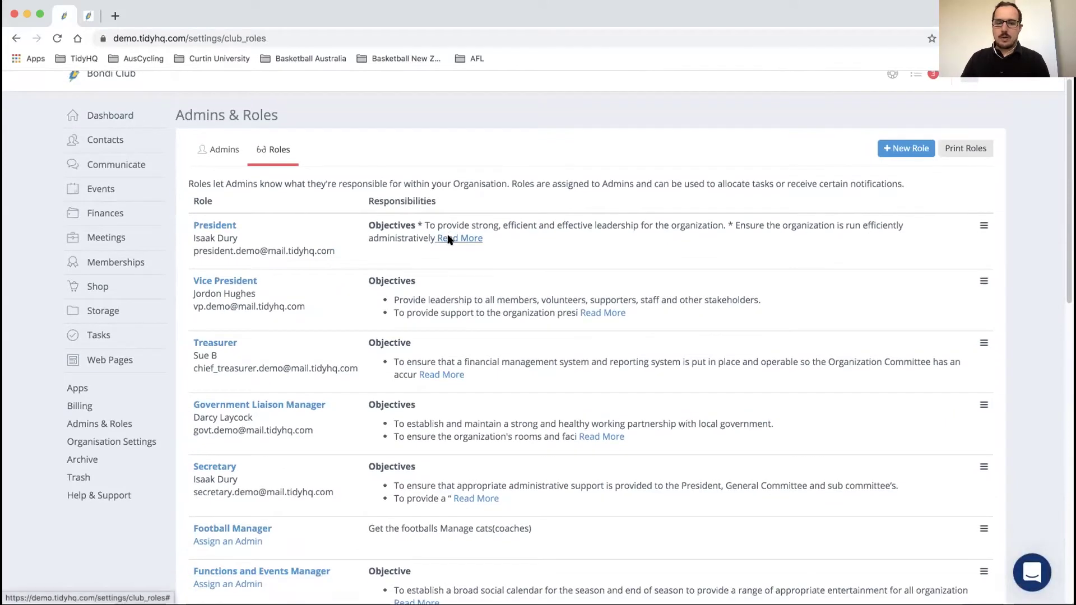
click(449, 240)
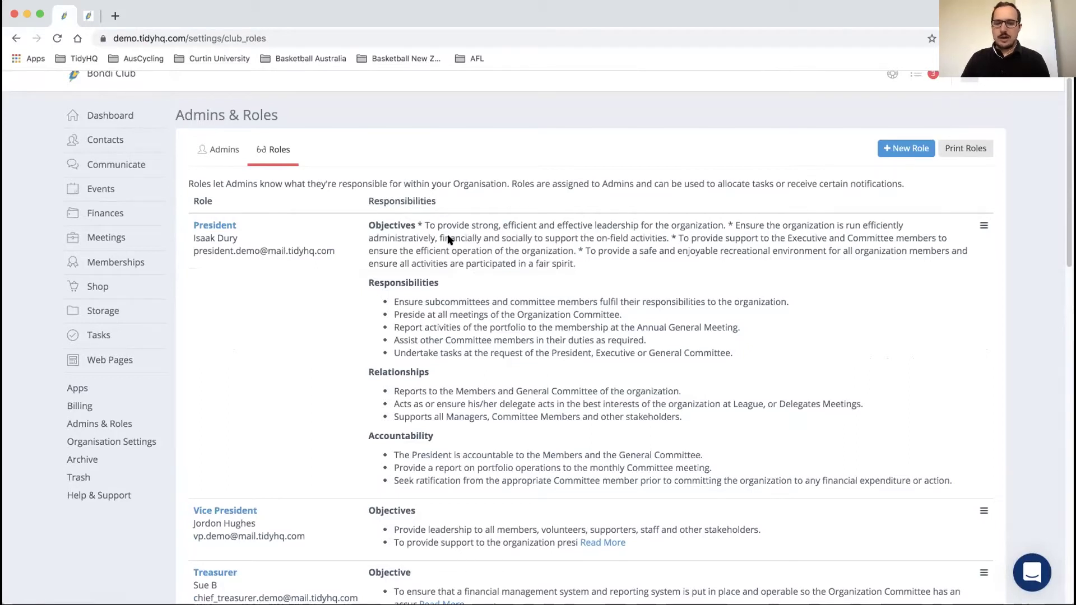
click(902, 147)
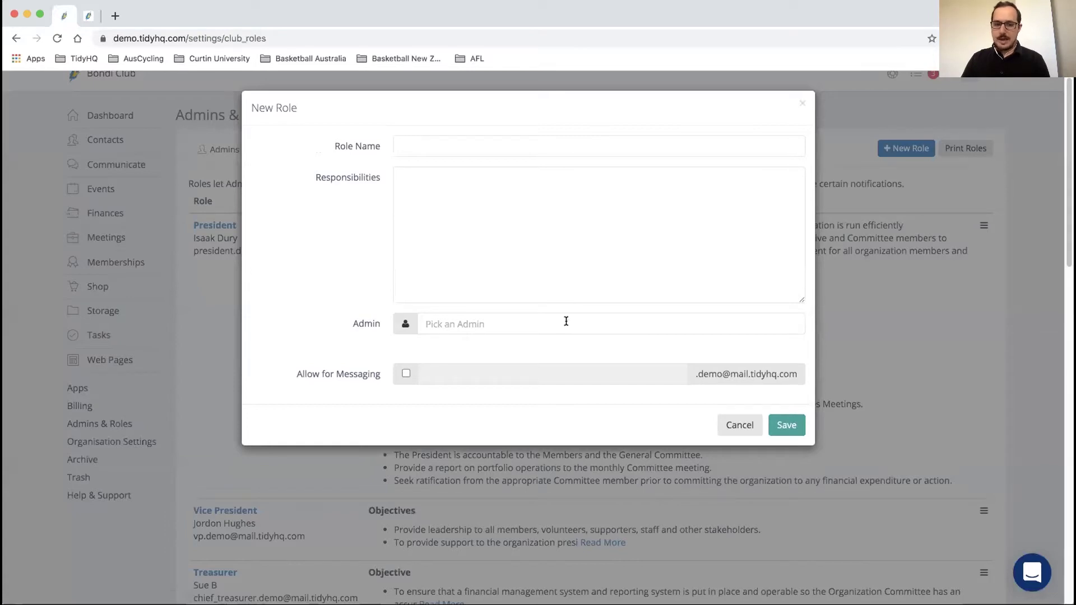
Step: Allow messaging for the new role with email prefix 'president', then discard the form
click(406, 374)
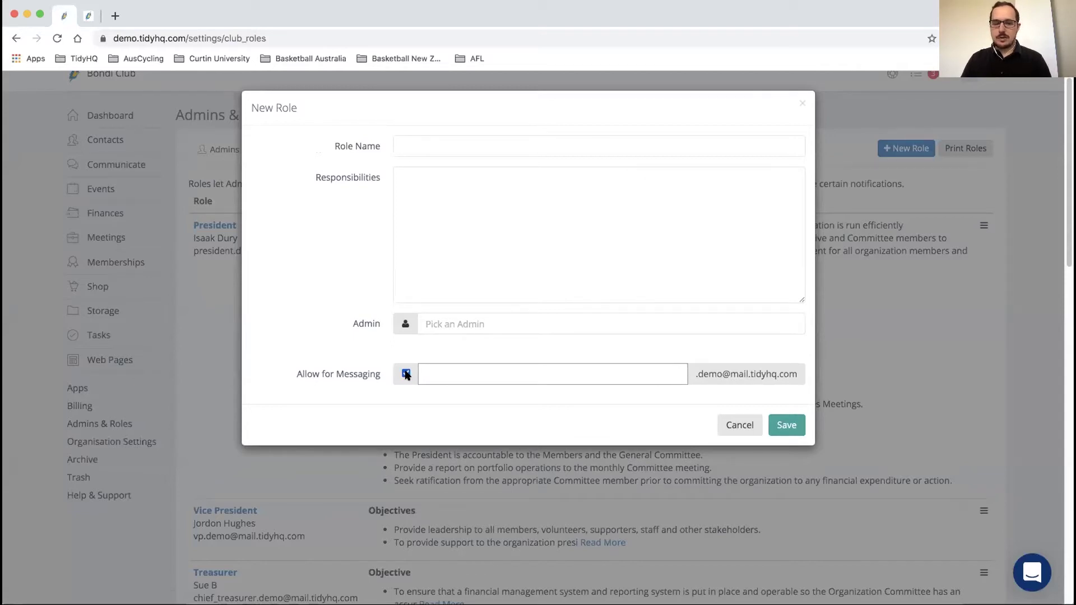
text(president)
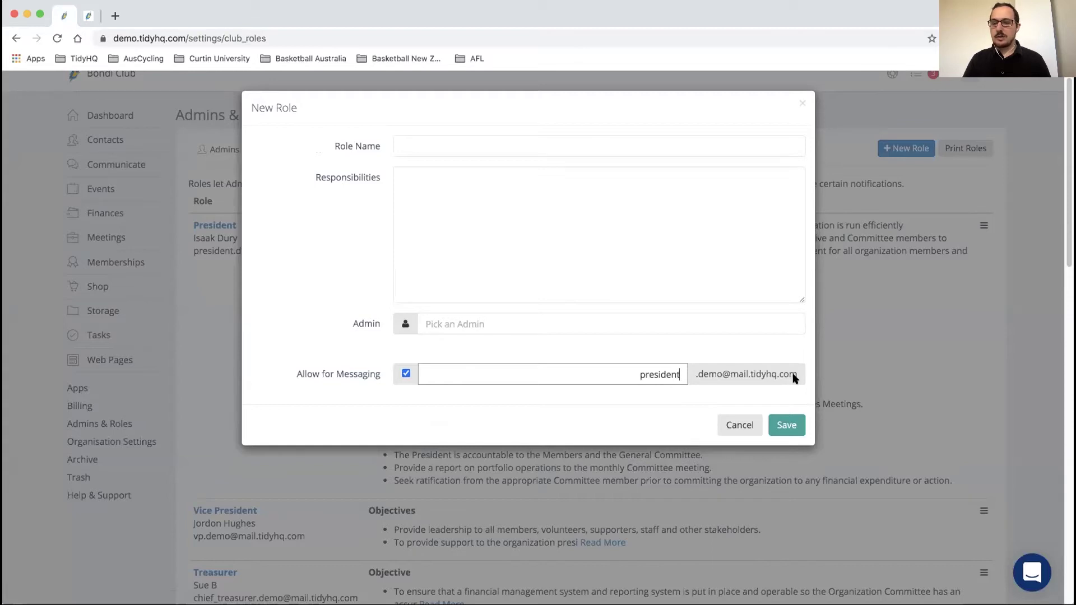
click(739, 425)
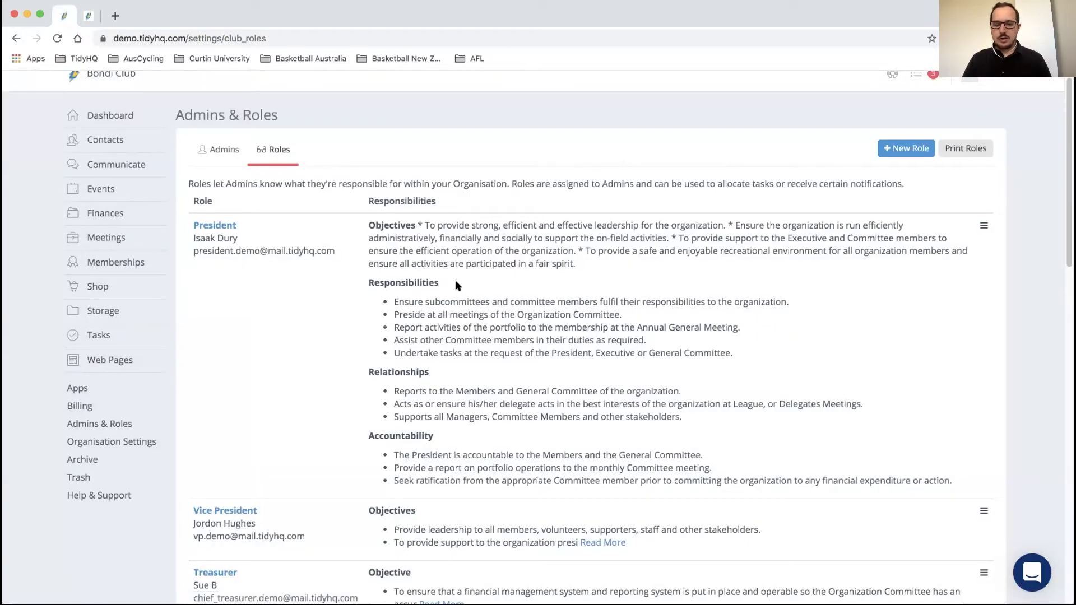
Step: Assign the searched-for admin to Functions and Events Manager, save, and print the roles PDF
scroll(457, 286, down, 7)
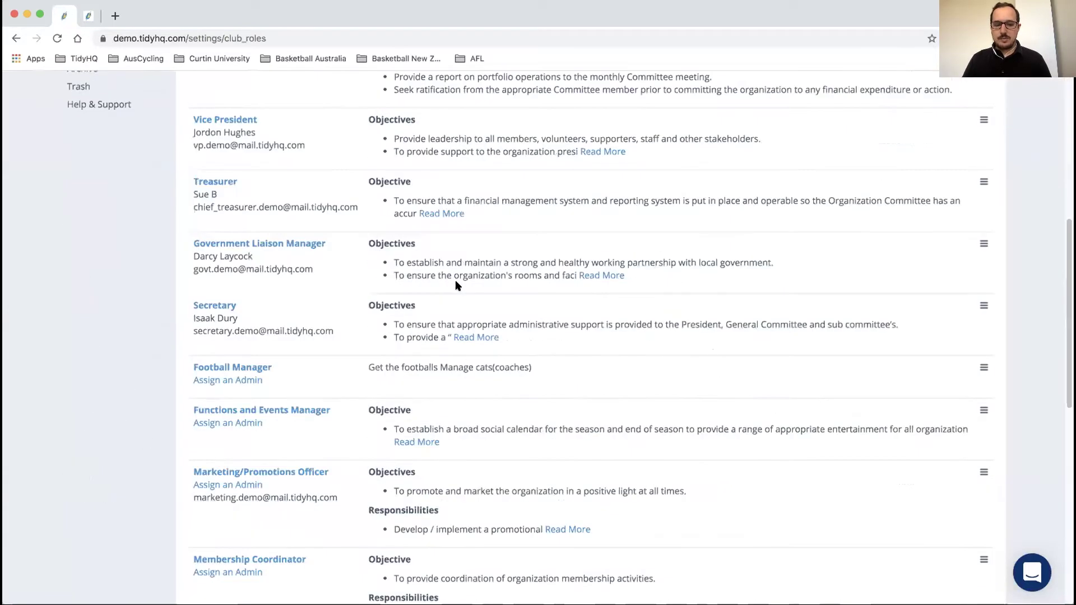
click(237, 426)
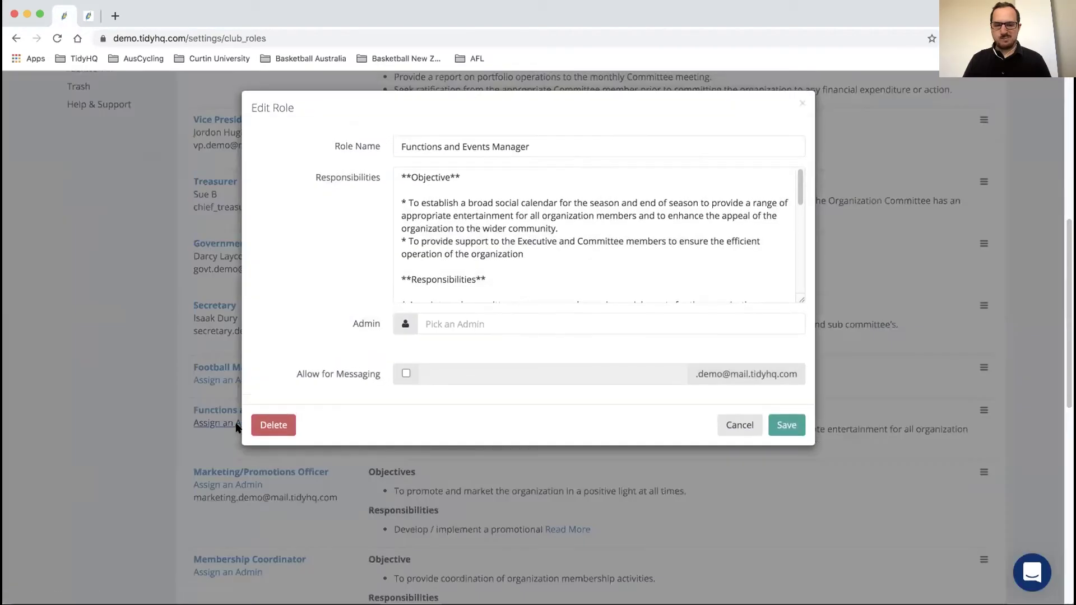
click(459, 321)
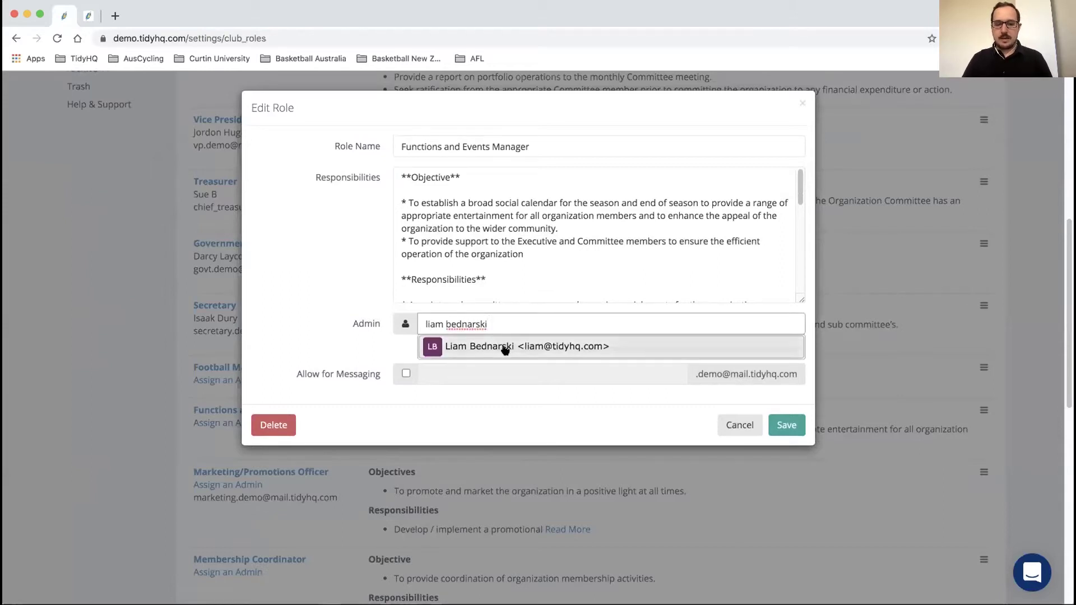
click(505, 349)
click(784, 457)
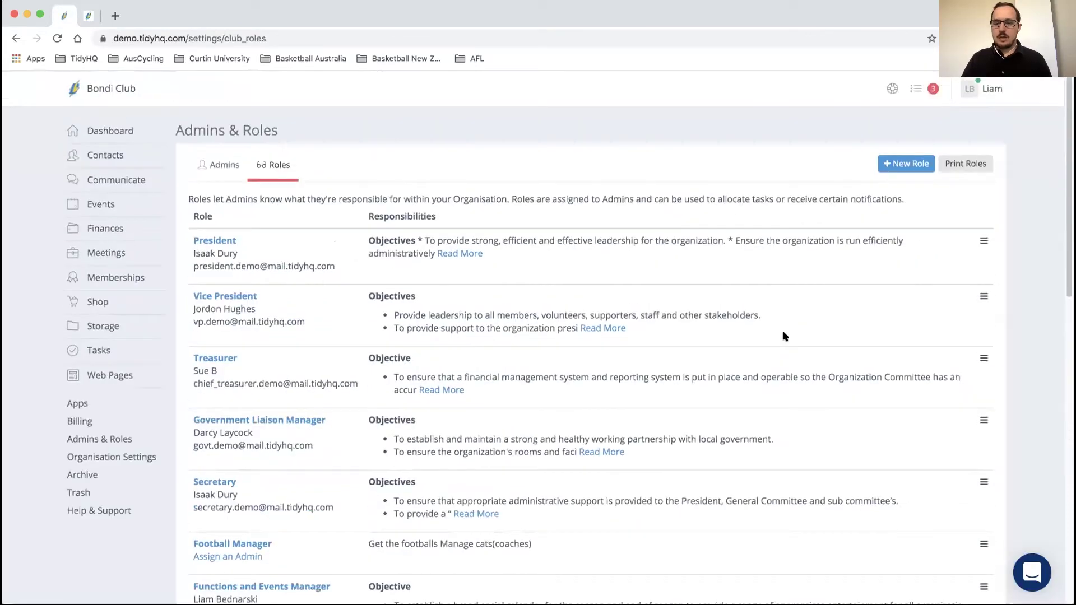
click(964, 164)
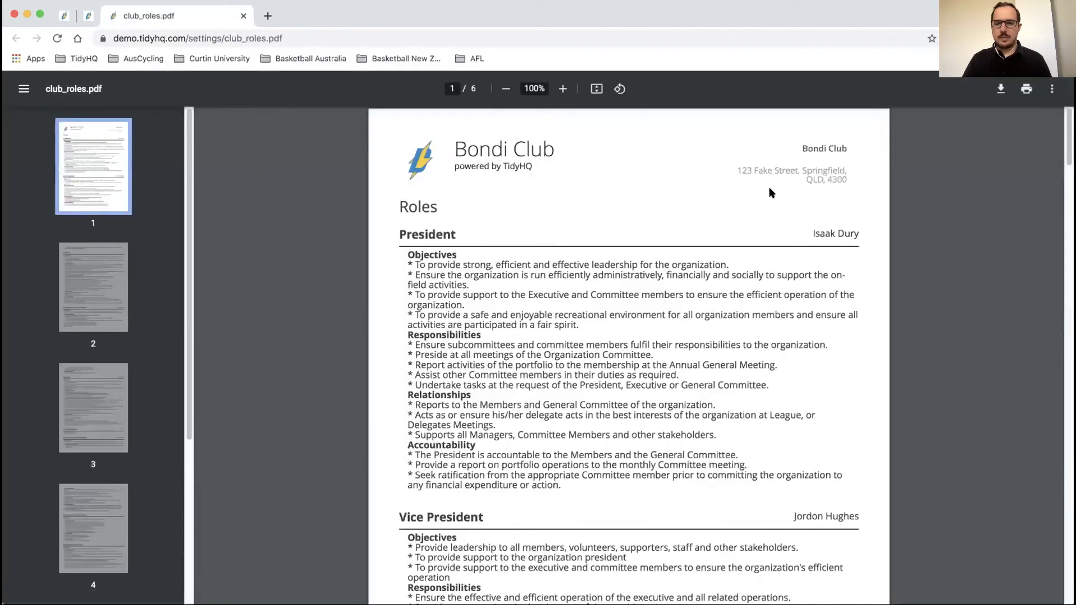
Step: Scroll through club_roles.pdf's six pages of roles and back up
scroll(734, 193, down, 7)
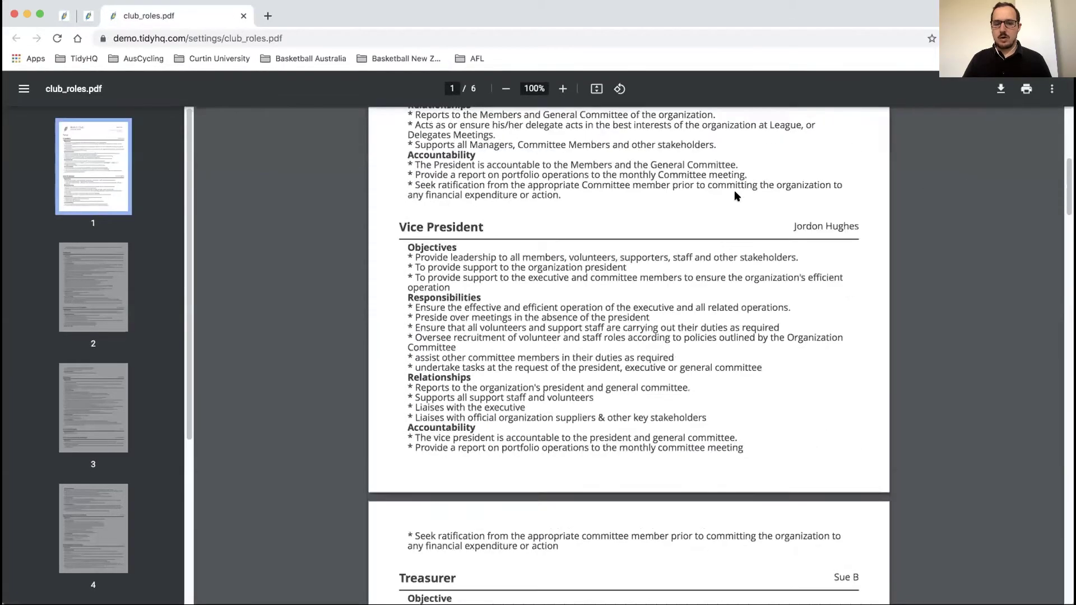
scroll(736, 195, down, 10)
scroll(736, 196, down, 3)
scroll(736, 196, down, 10)
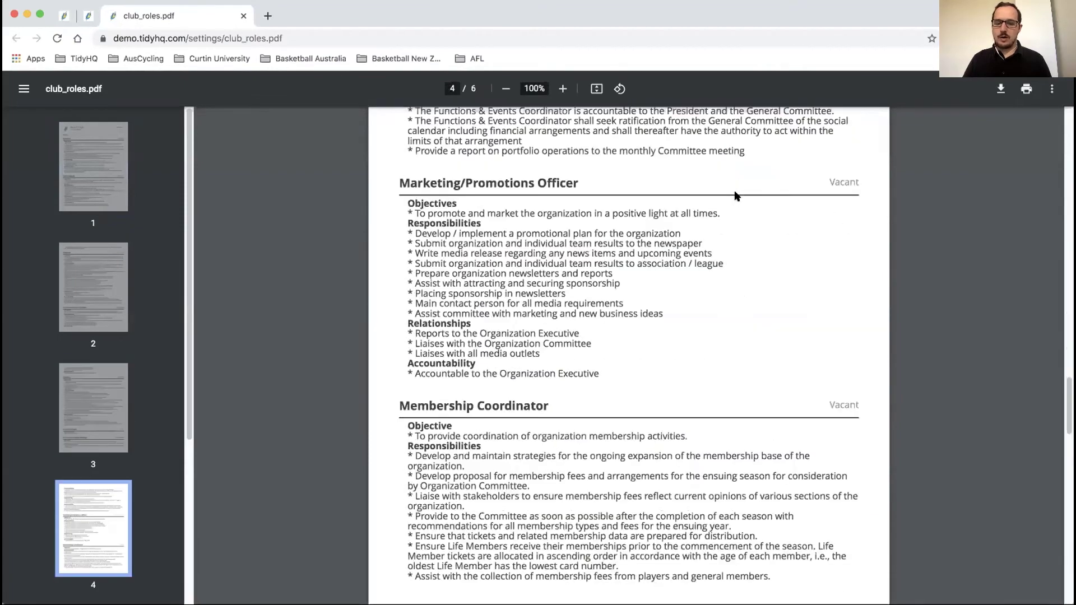
scroll(736, 195, down, 15)
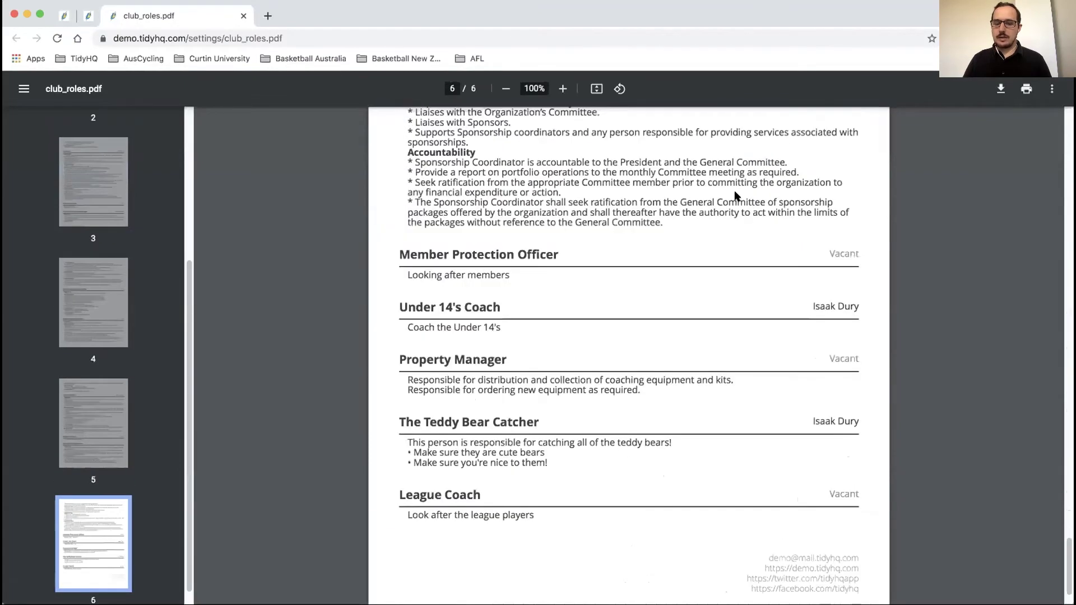
scroll(736, 194, up, 20)
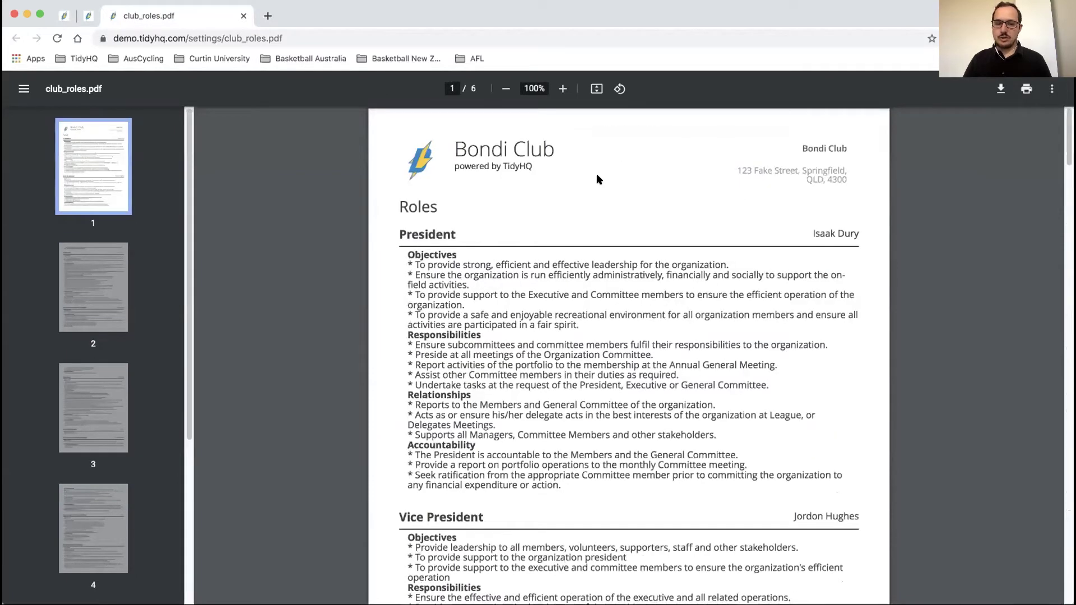
Step: Close the club_roles.pdf tab and go back to Organisation Settings
click(244, 19)
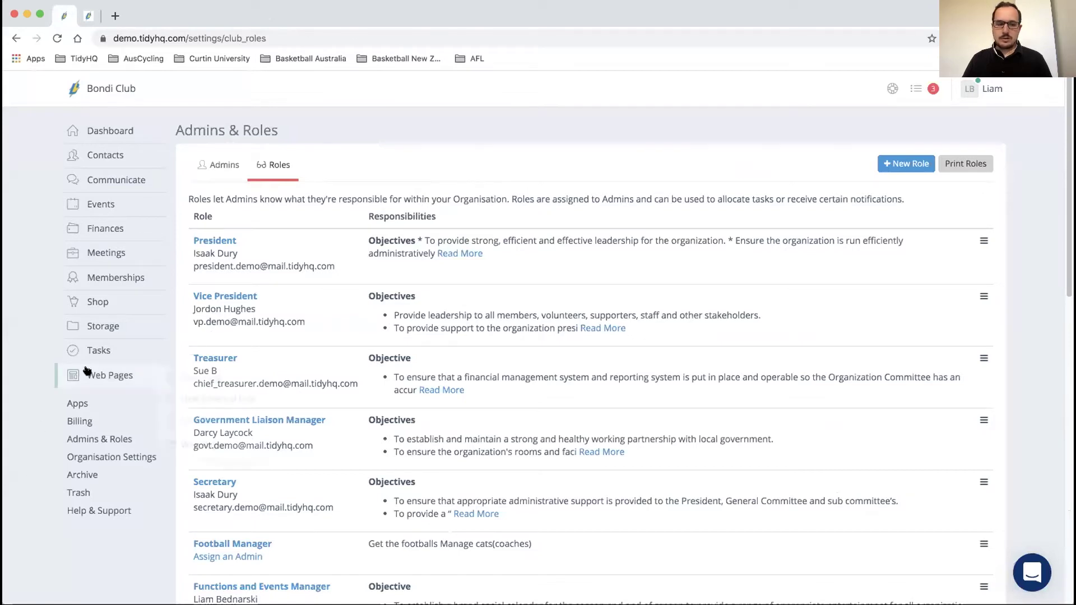
mouse_move(101, 352)
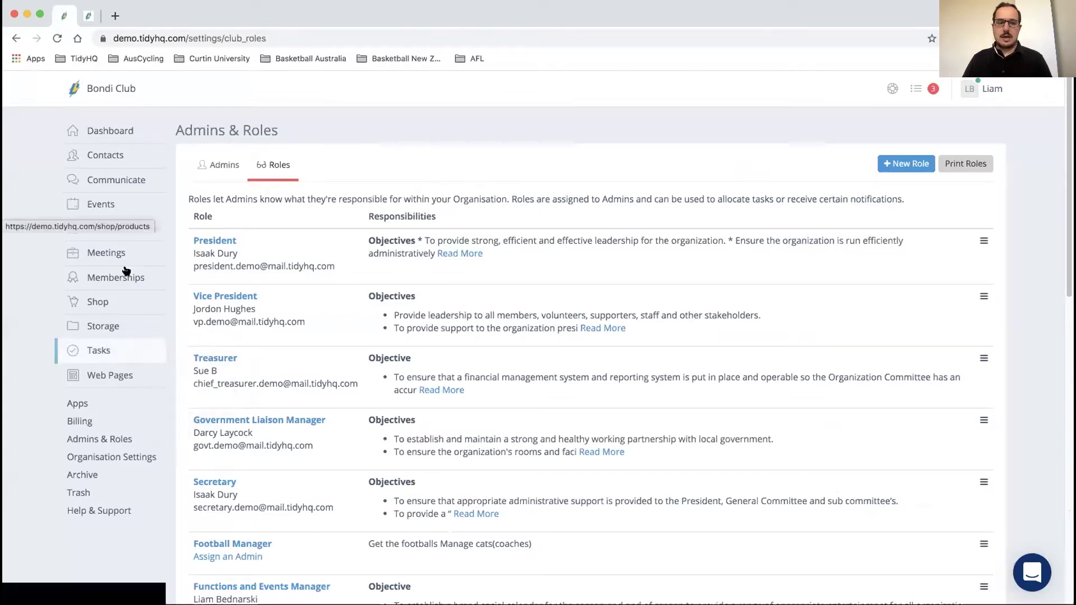
mouse_move(125, 209)
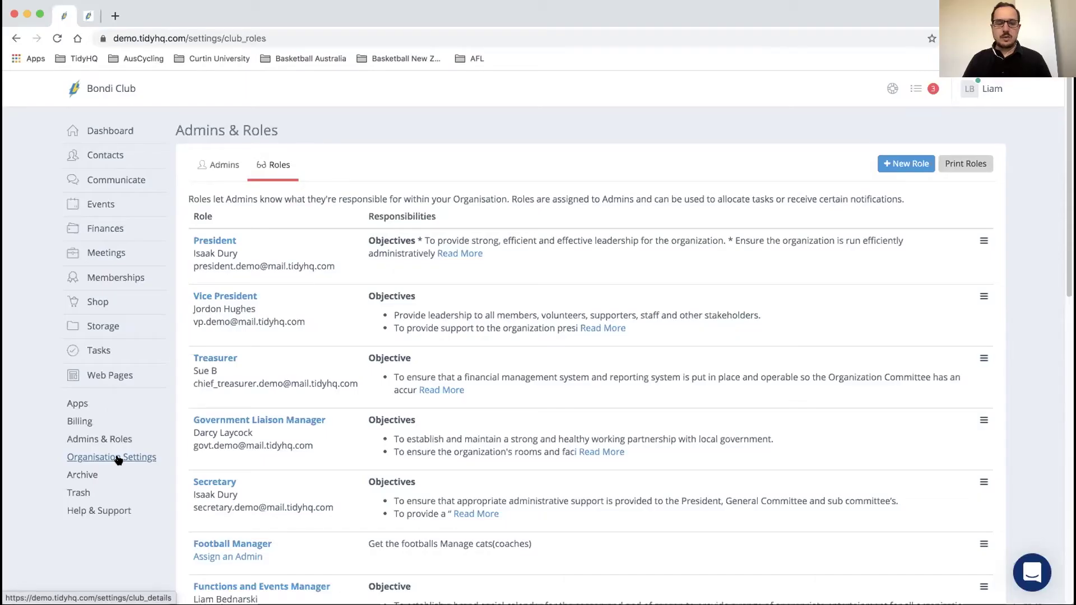
click(118, 458)
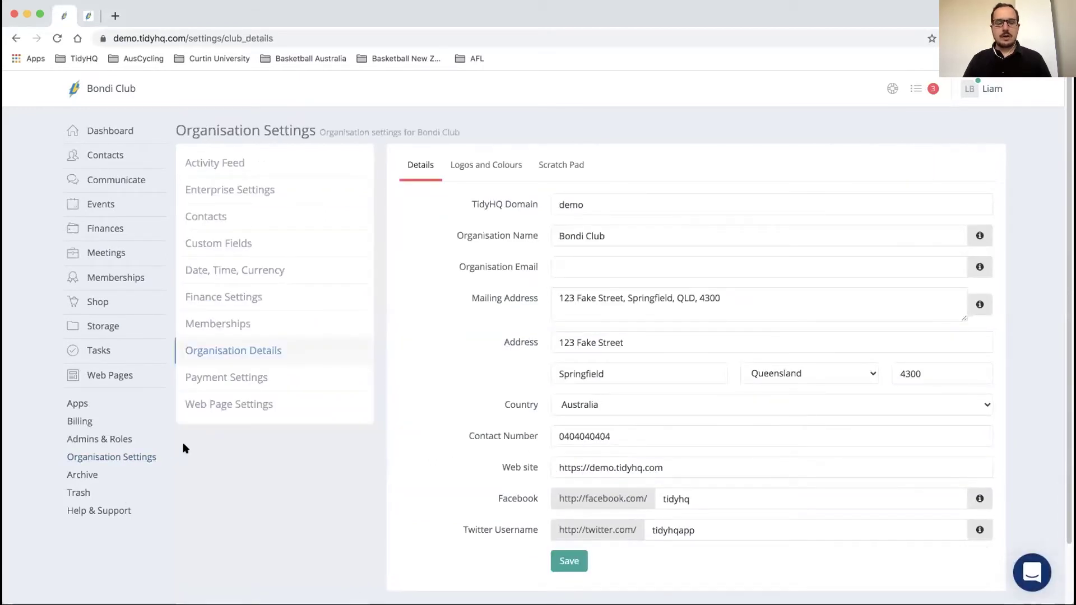
Step: Open Payment Settings, showing the one contact notified when a payment is made
click(231, 378)
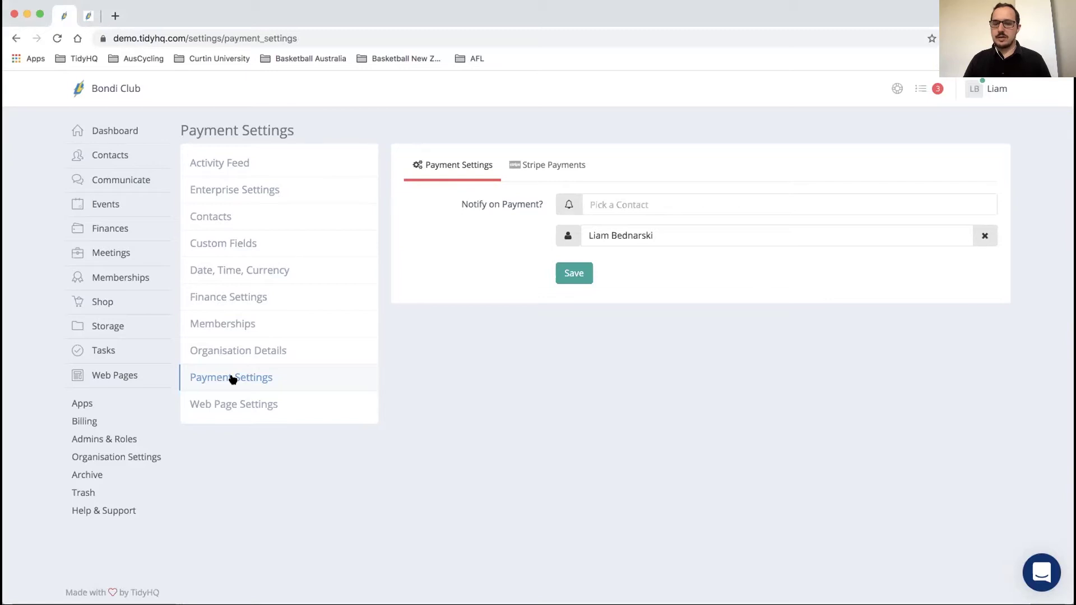
Step: Check the Stripe Payments tab: Stripe active with a 1.0% + $0.20 service fee
click(659, 202)
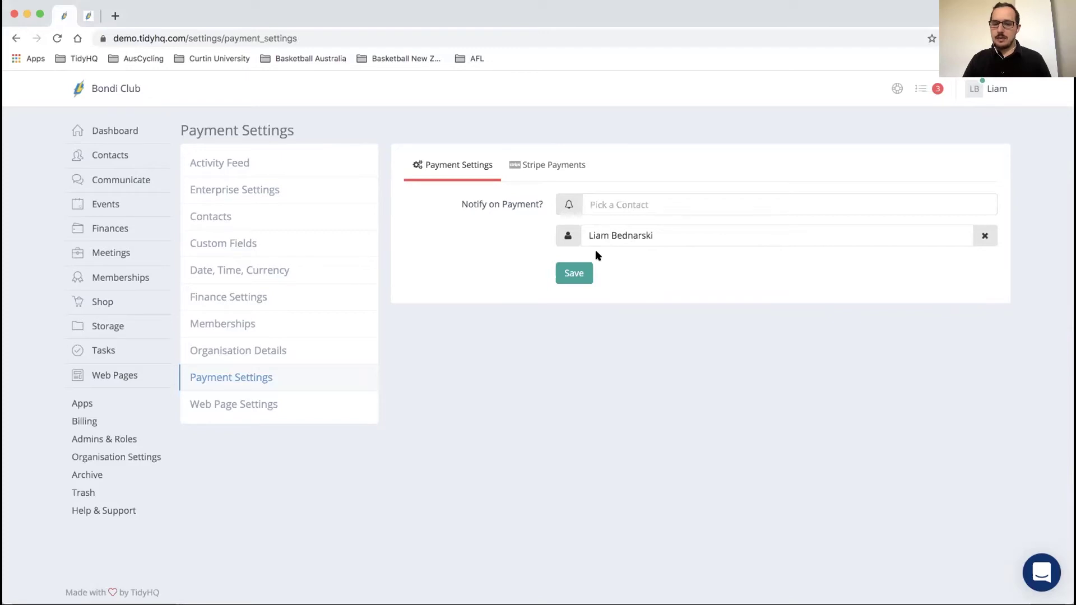
click(535, 172)
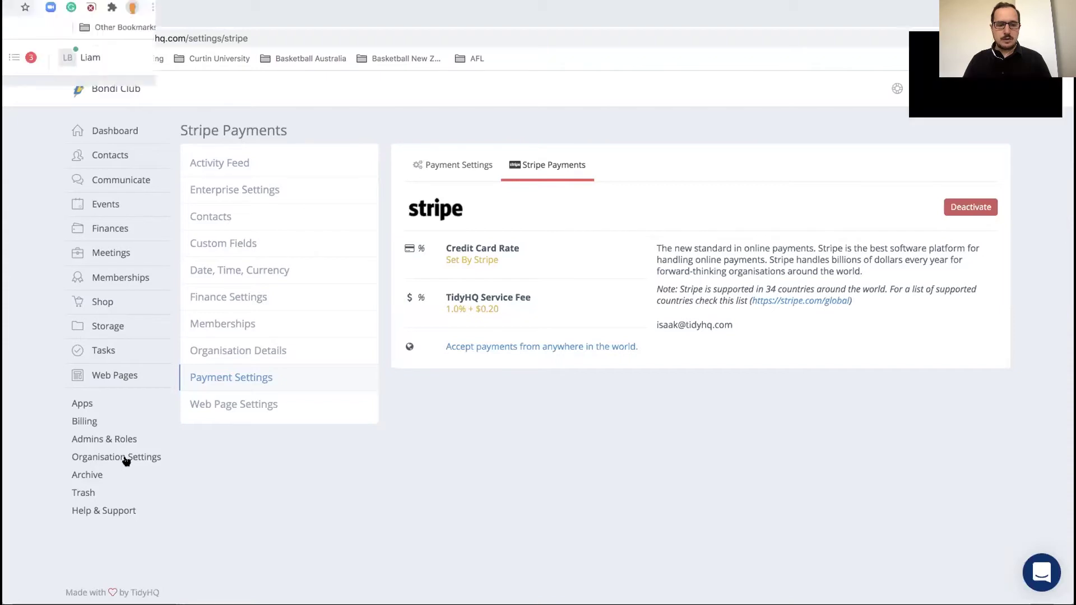
click(127, 458)
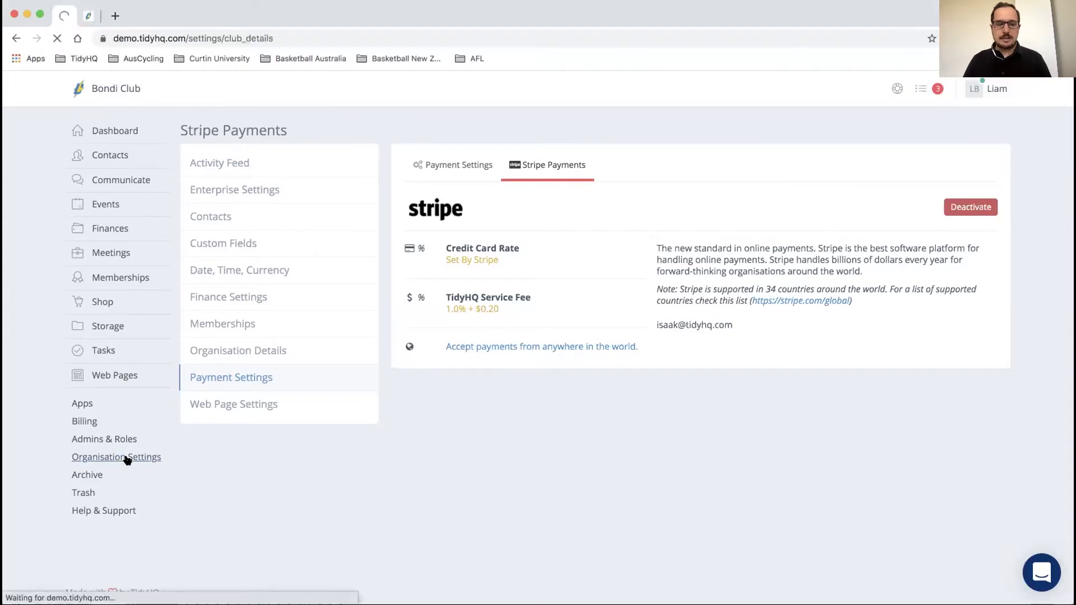
Step: In Date, Time, Currency, keep the 24 Feb 2021 date format and Australian Dollar
click(227, 272)
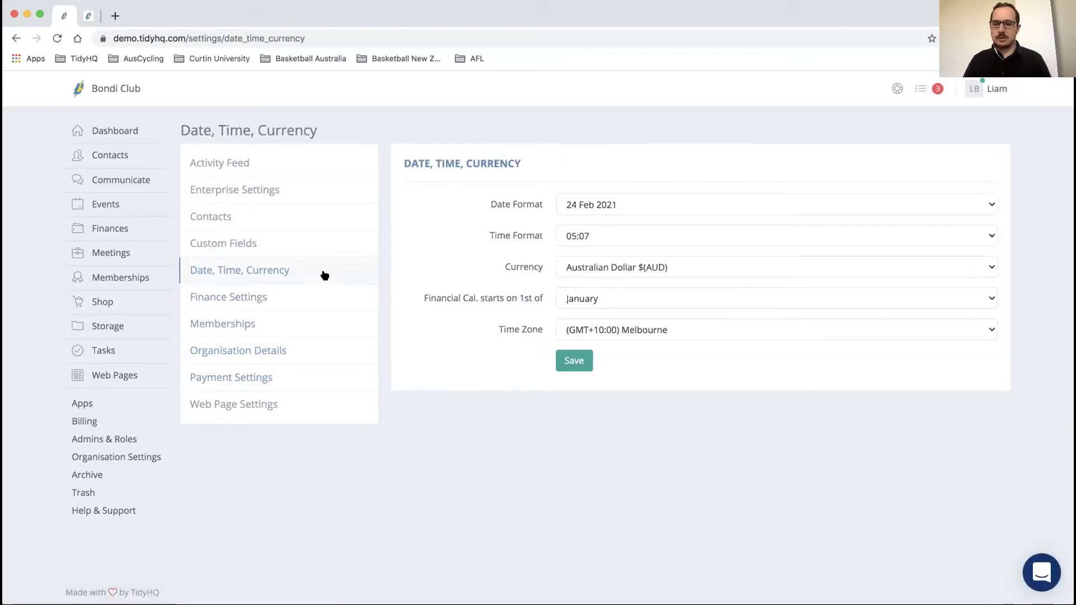
click(648, 204)
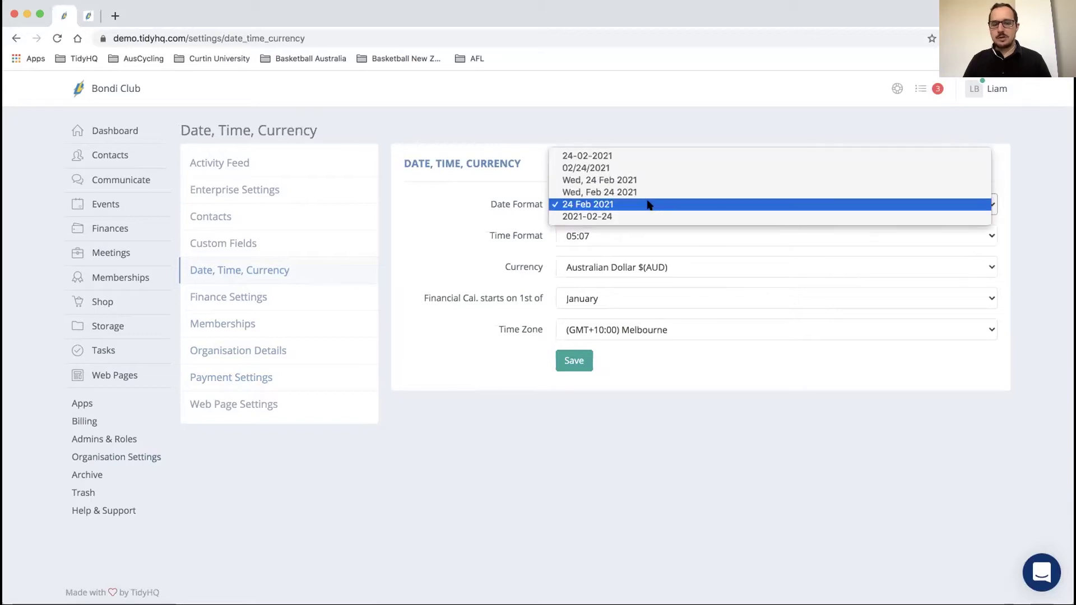
click(649, 205)
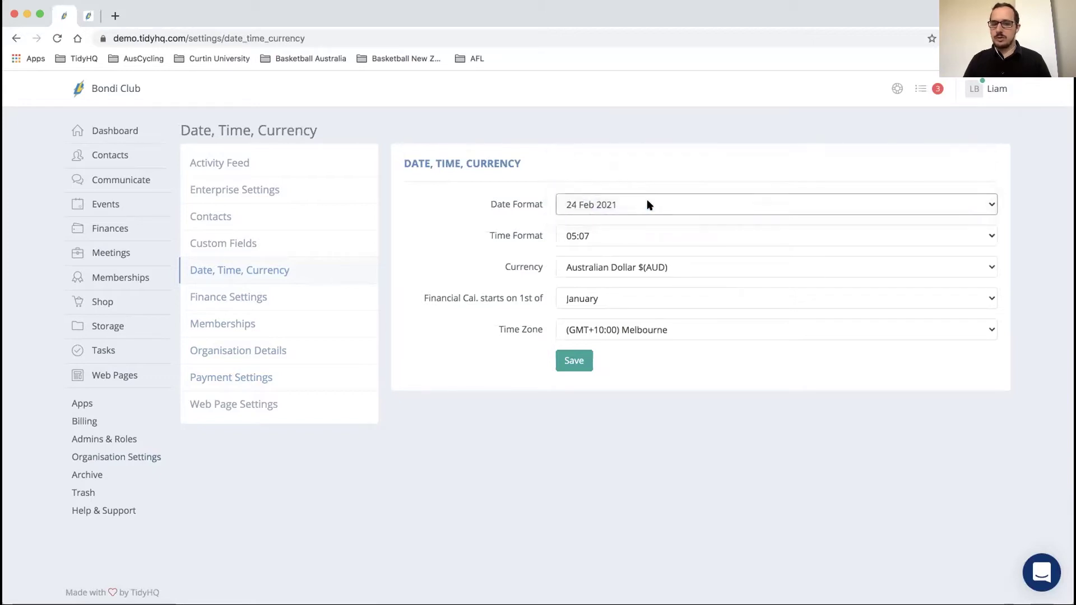
click(623, 268)
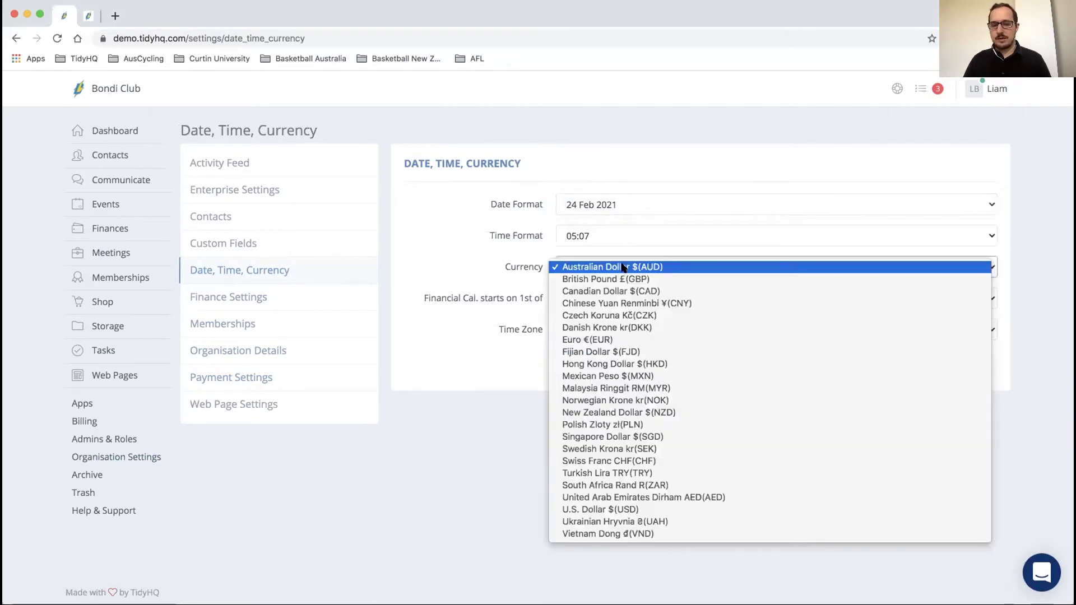
click(624, 268)
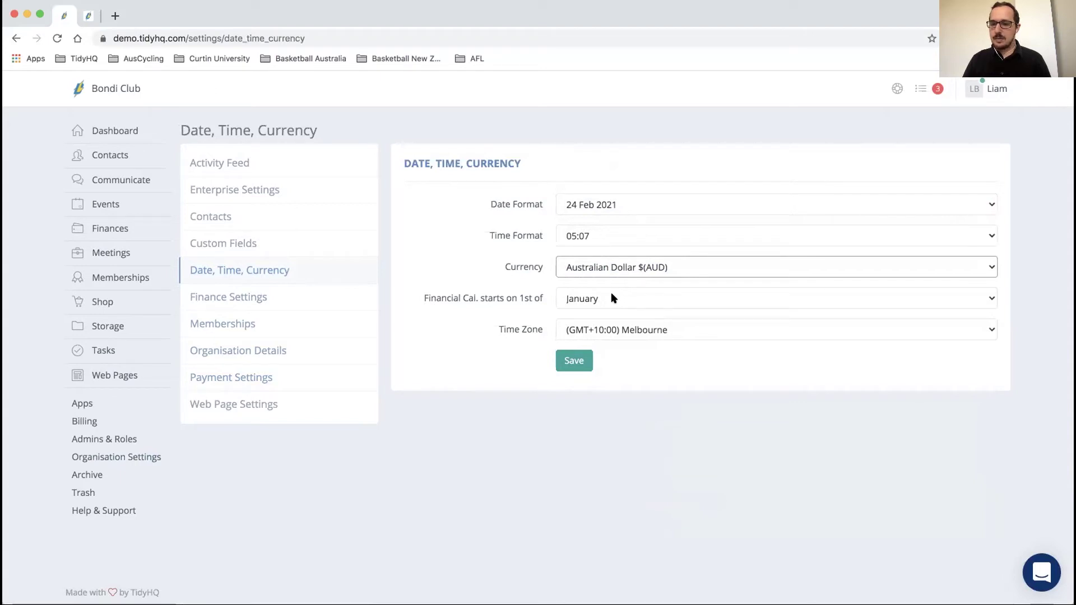
Step: Try a July financial-year start, then set it back to January
click(614, 298)
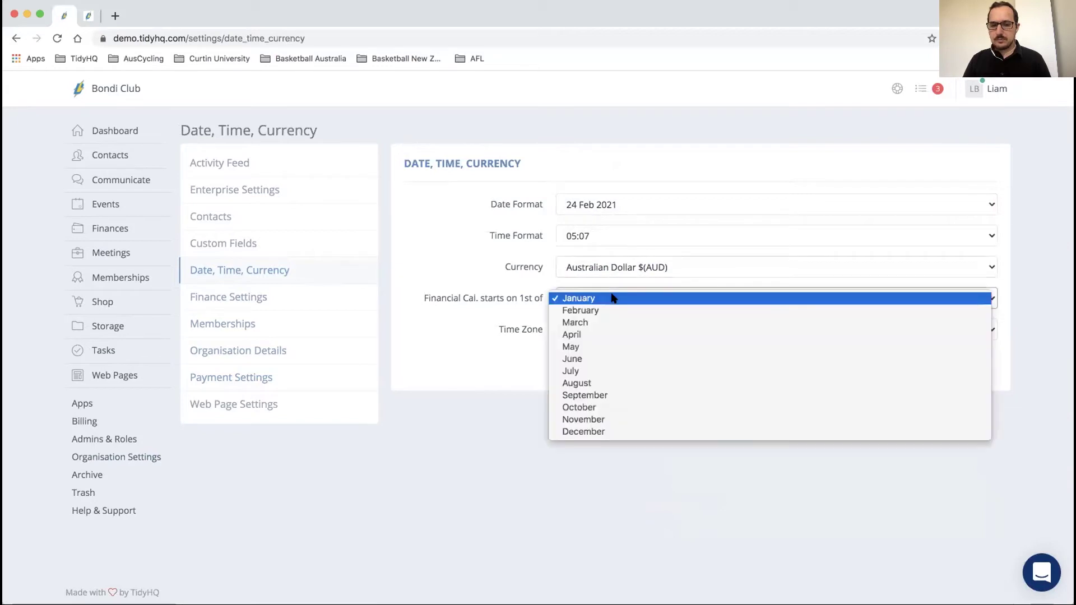
click(604, 372)
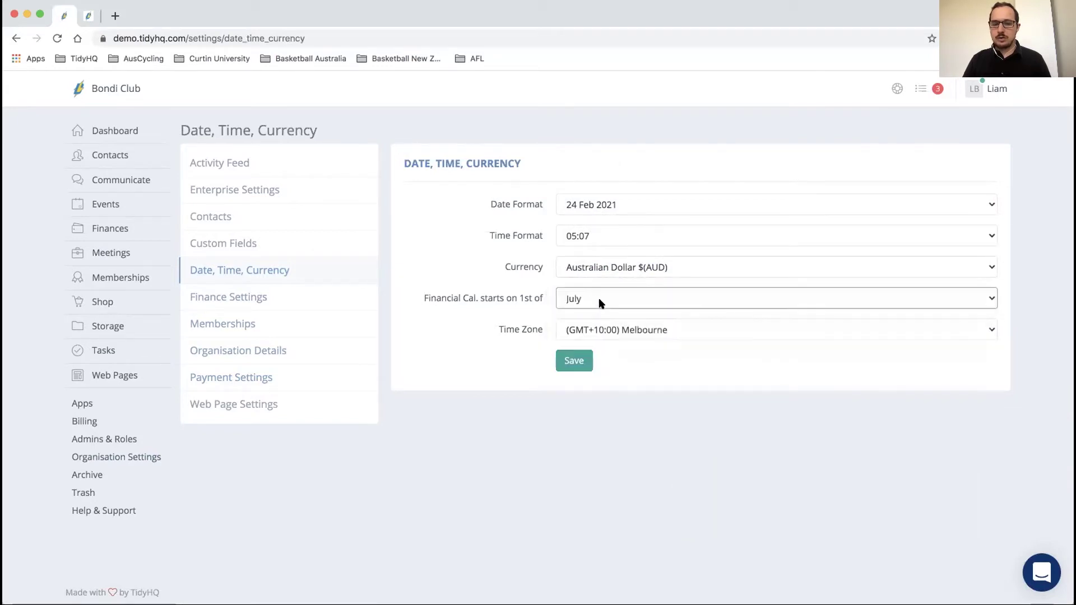
click(598, 303)
click(598, 226)
click(618, 329)
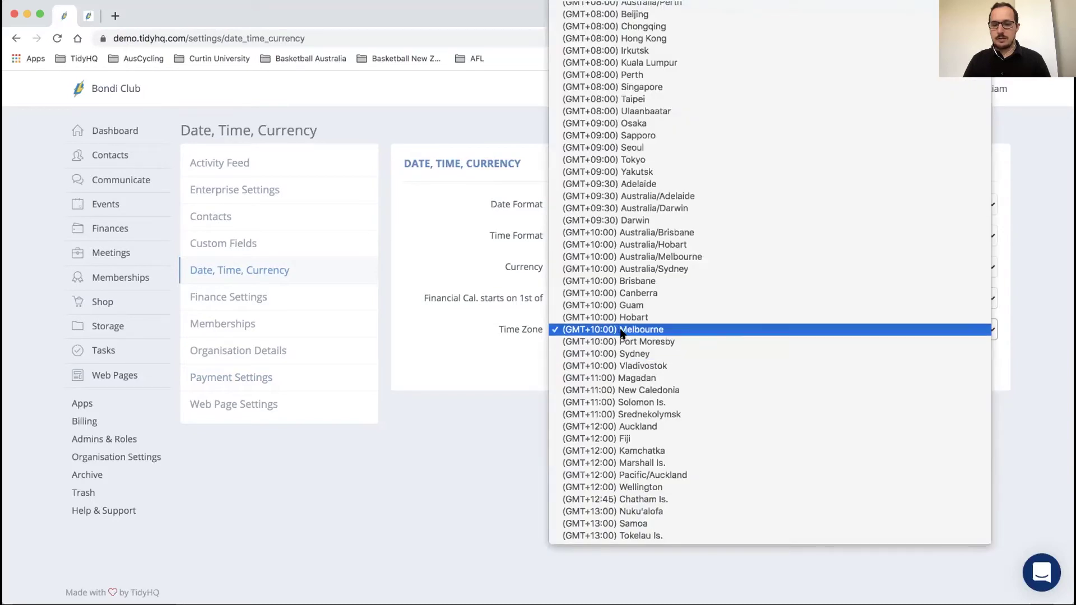
Step: Keep the (GMT+10:00) Melbourne time zone, save, and return to Organisation Settings
click(621, 331)
click(621, 330)
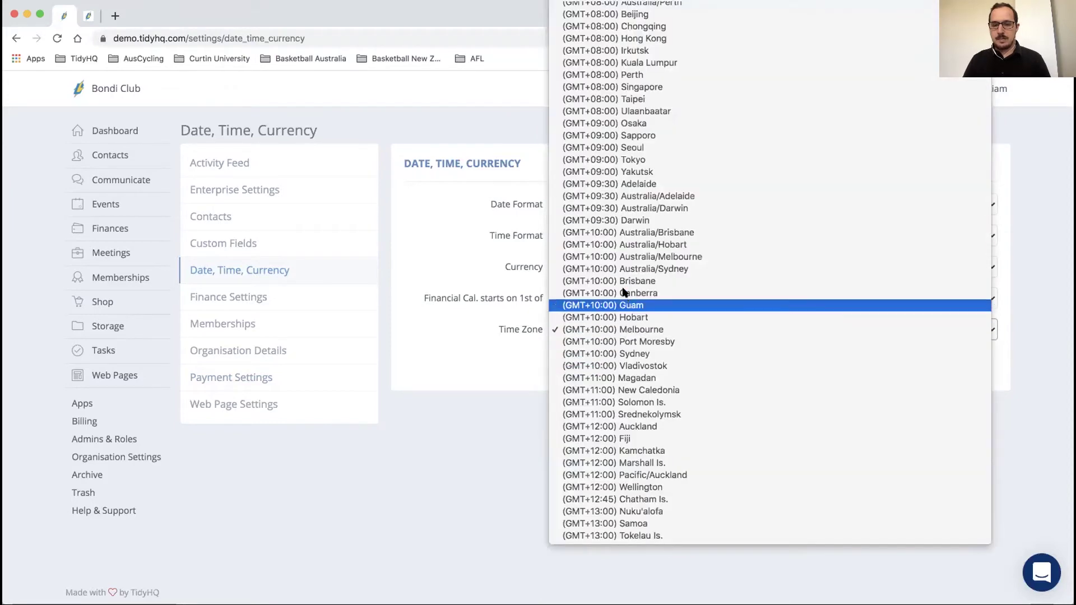
click(624, 330)
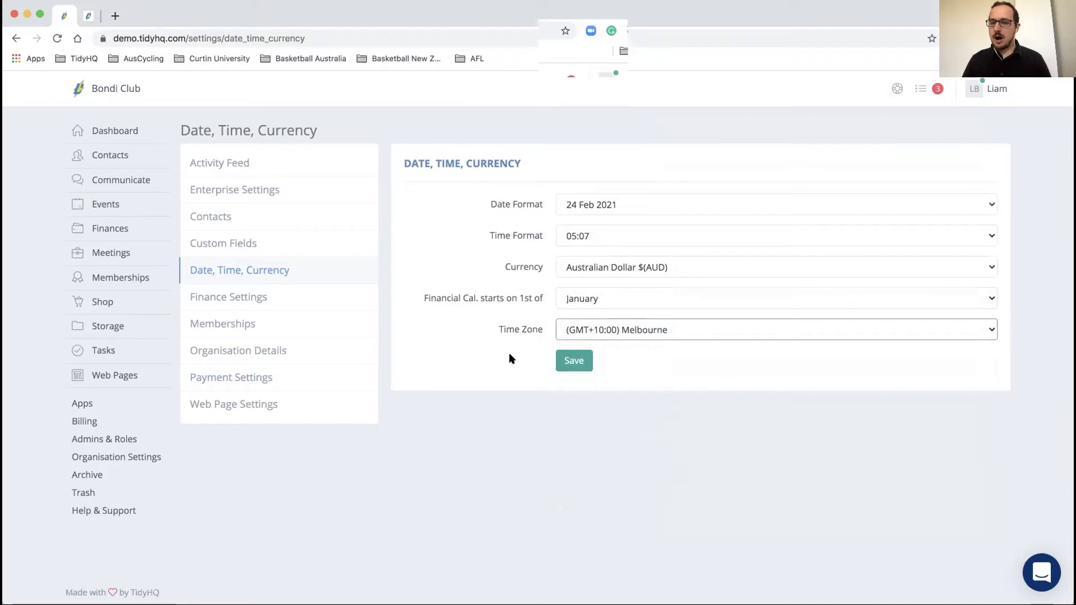
click(571, 361)
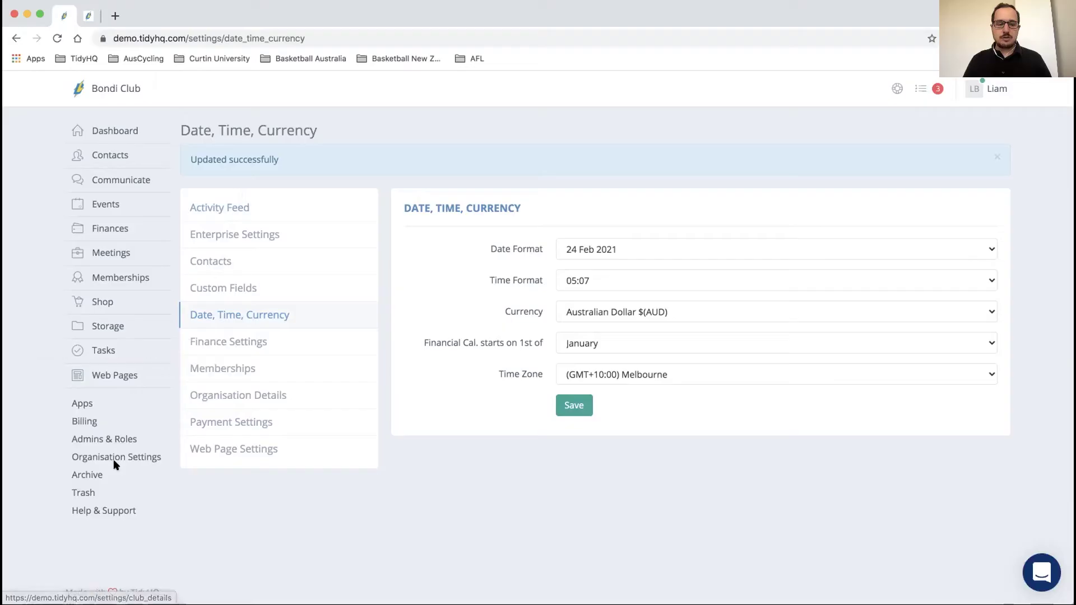
click(114, 459)
Step: Open the Activity Feed and check its 24 Jan – 24 Feb 2021 date range pickers
click(231, 162)
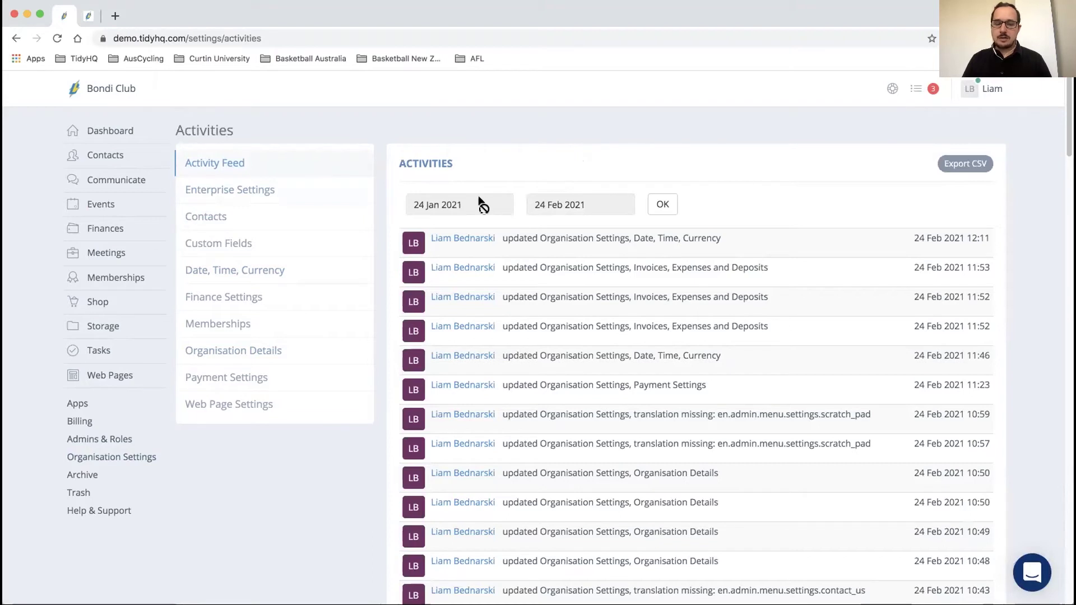
click(603, 205)
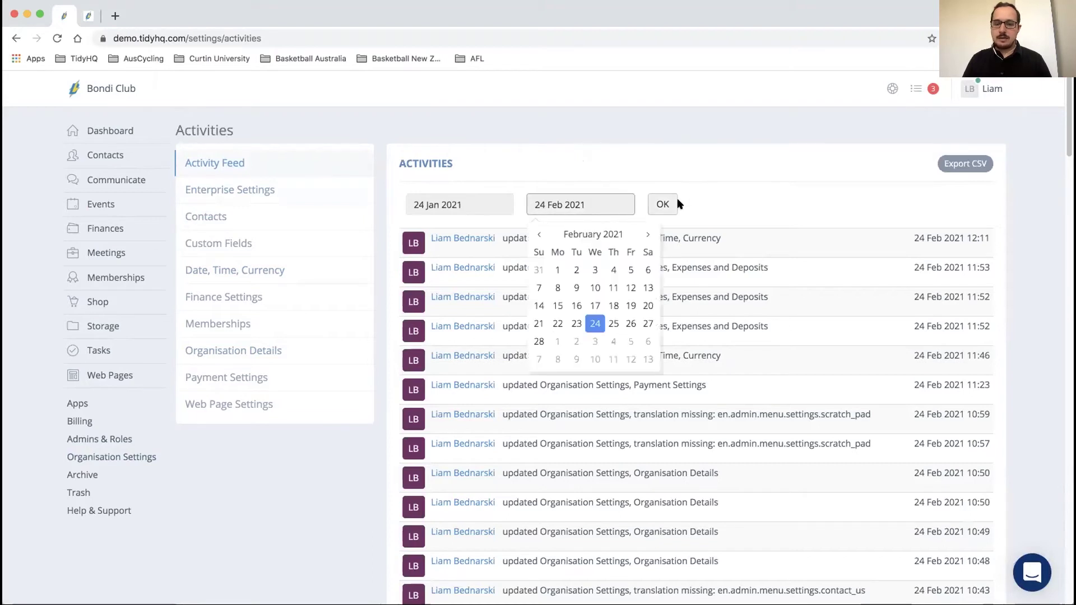
click(461, 205)
click(525, 176)
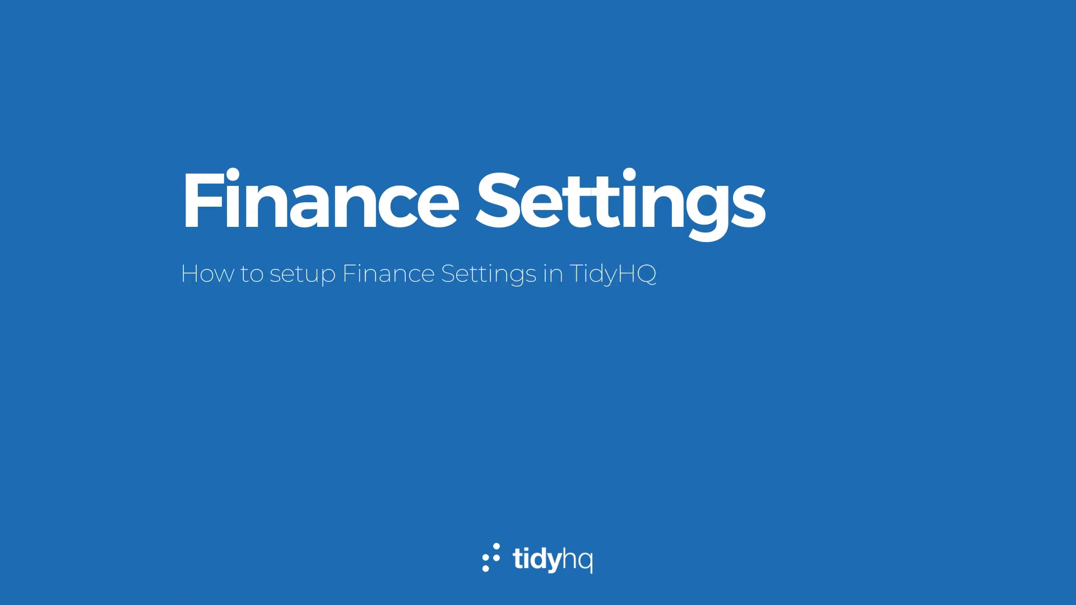
Step: Open Finance Settings and review the GST tax name and its 0.10 rate
click(106, 457)
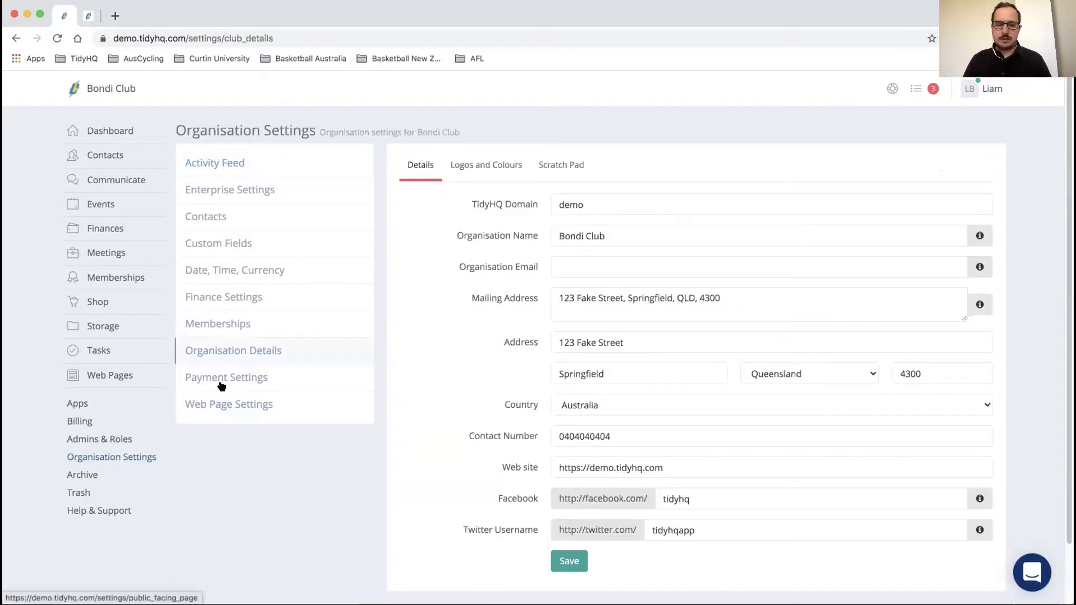
click(229, 296)
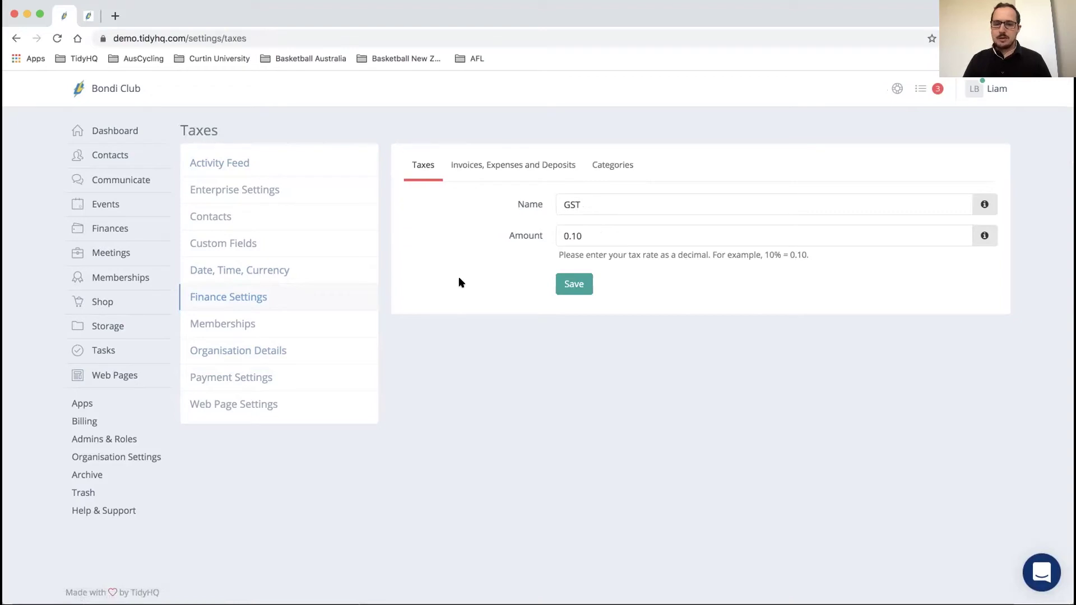
click(588, 230)
click(591, 203)
click(596, 227)
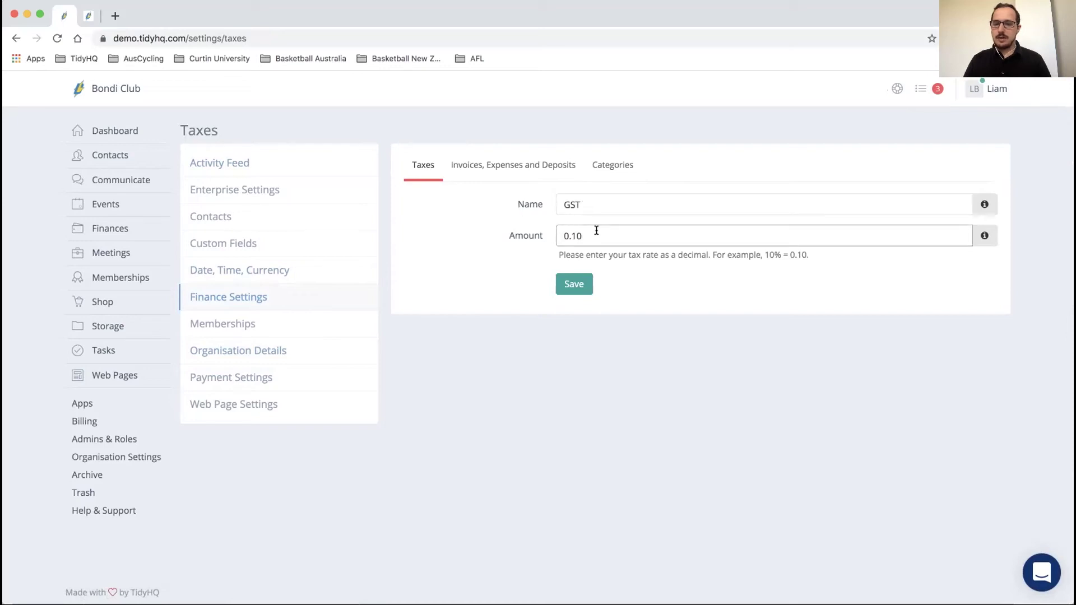
click(457, 281)
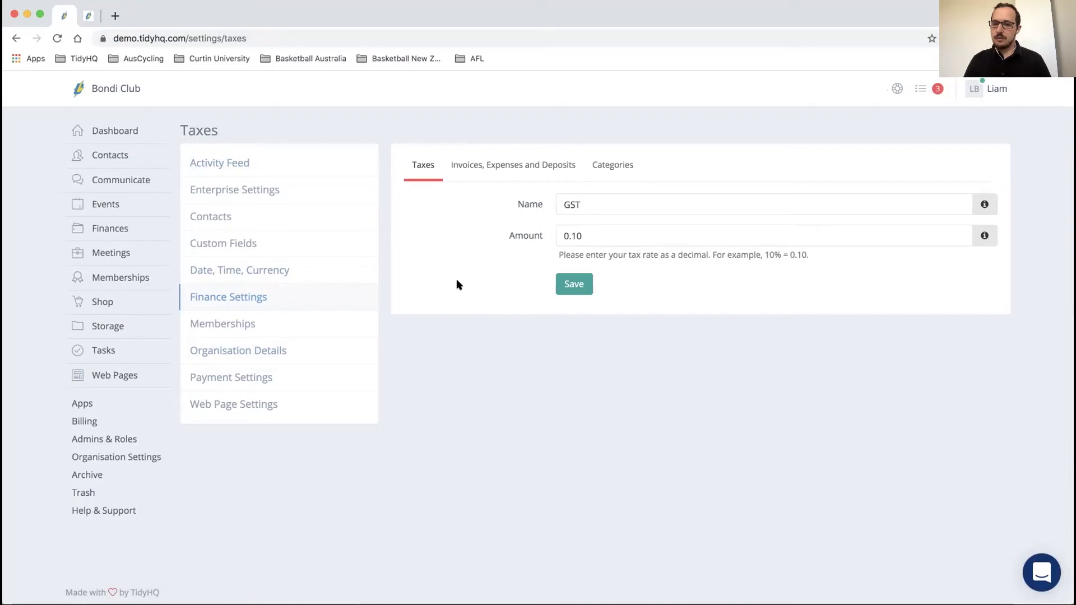
click(502, 169)
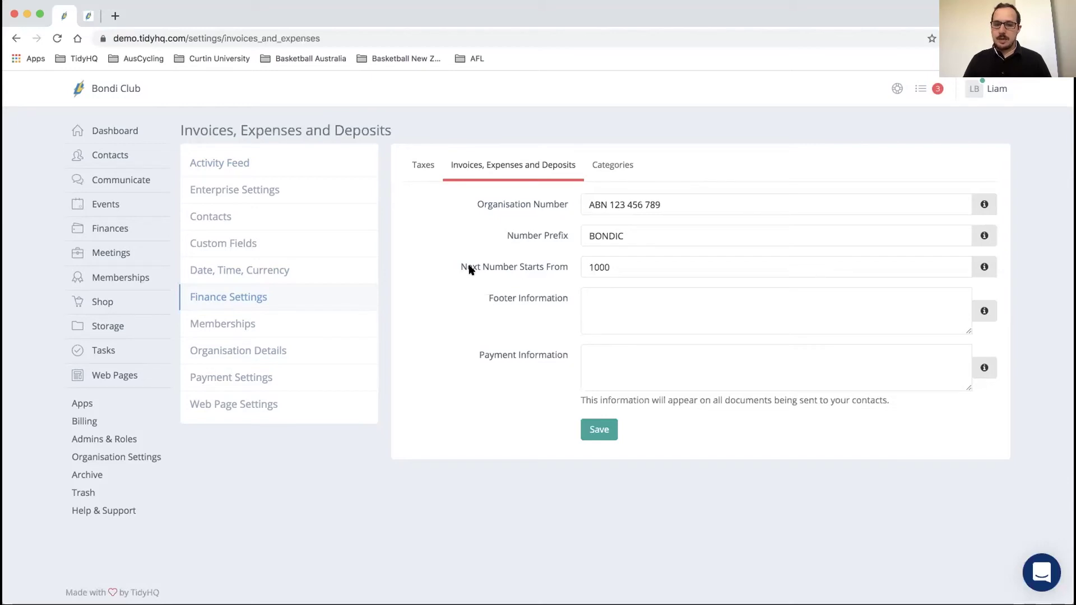
Step: Check invoice numbering: prefix BONDIC with the next number starting from 1000
click(471, 266)
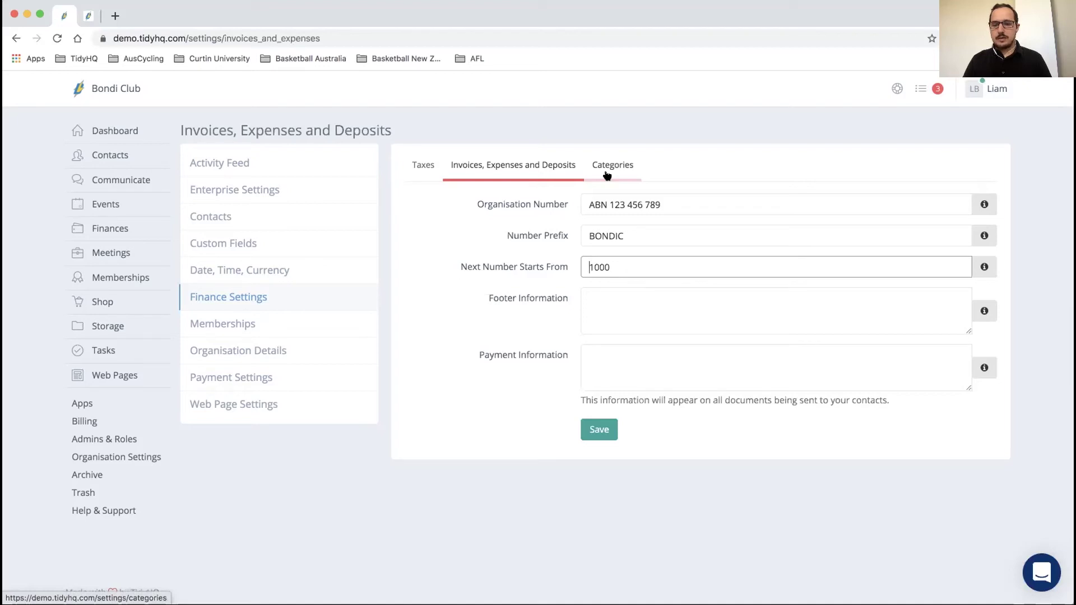
click(607, 176)
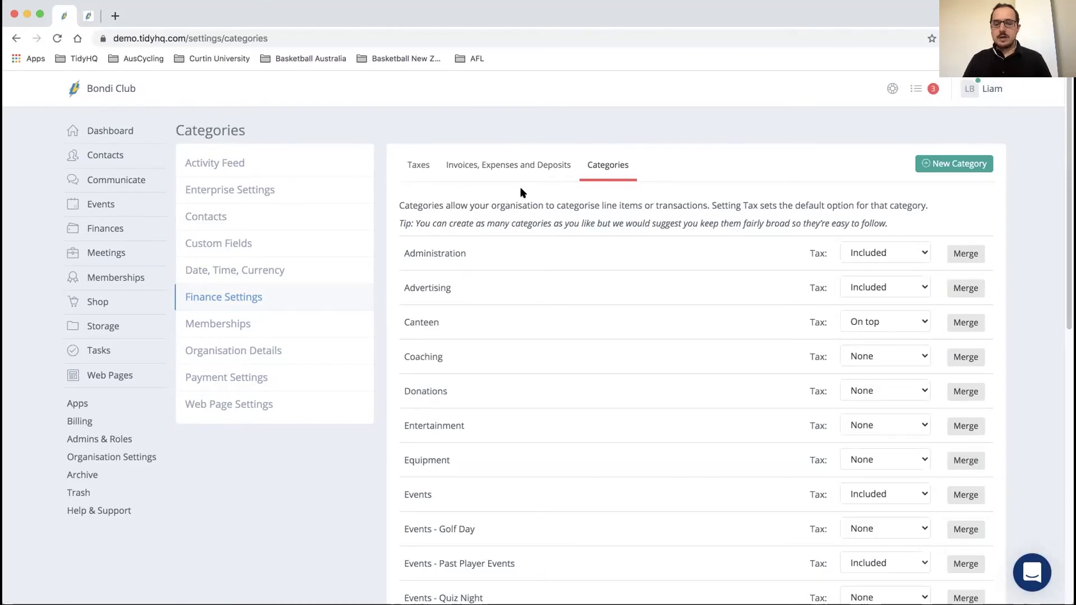
scroll(521, 188, down, 5)
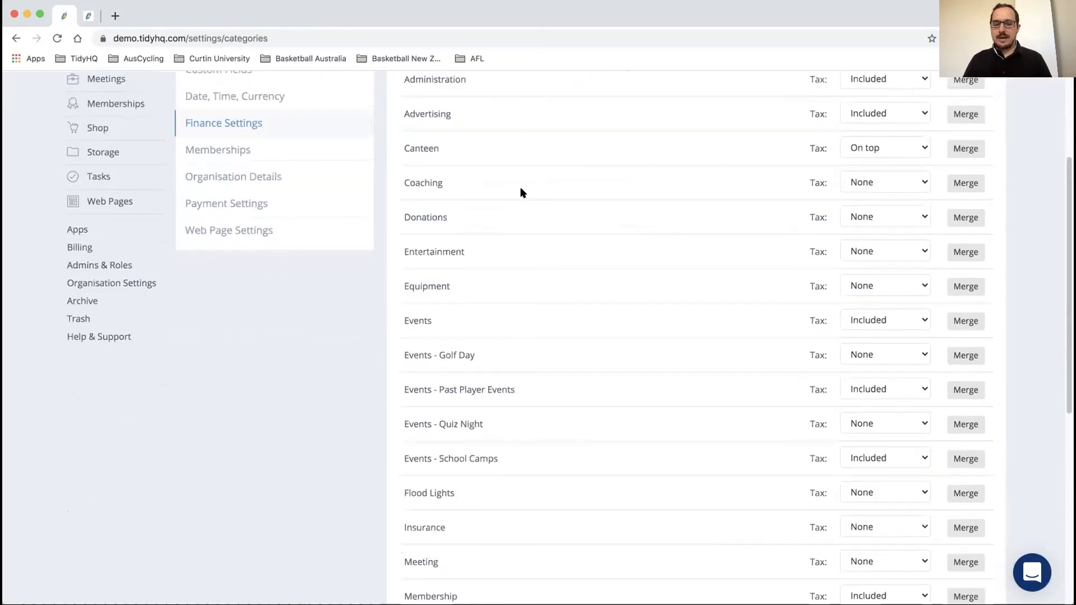
scroll(520, 192, down, 2)
scroll(520, 193, down, 5)
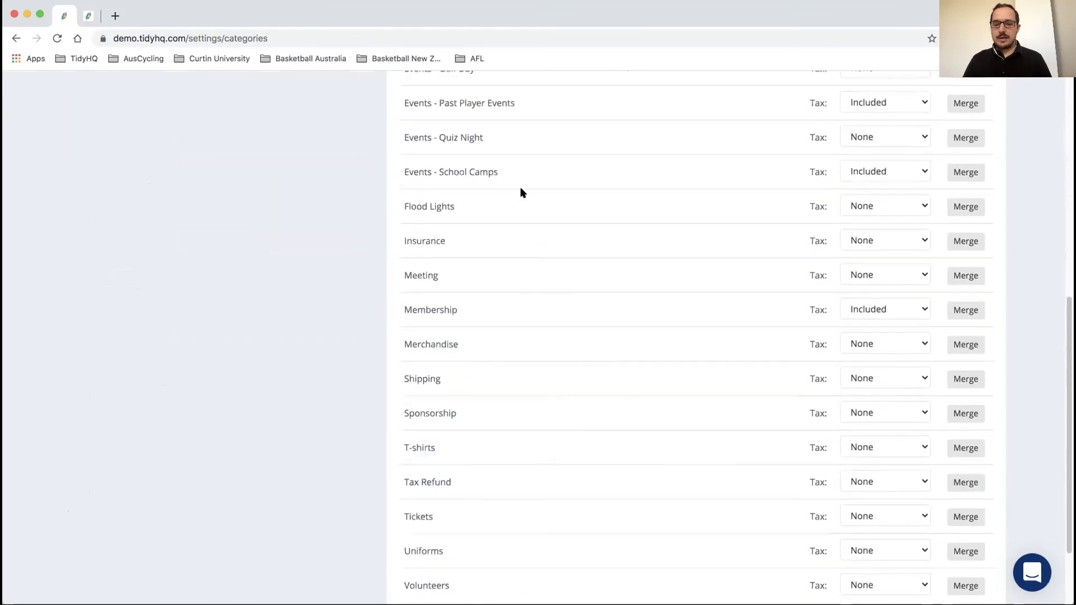
scroll(520, 192, up, 15)
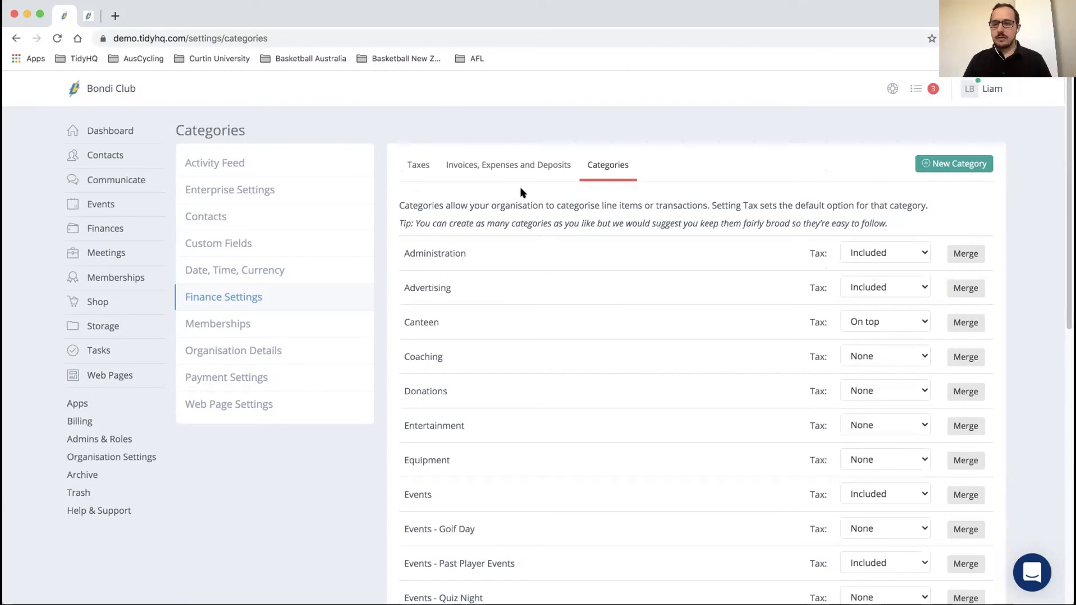
click(929, 167)
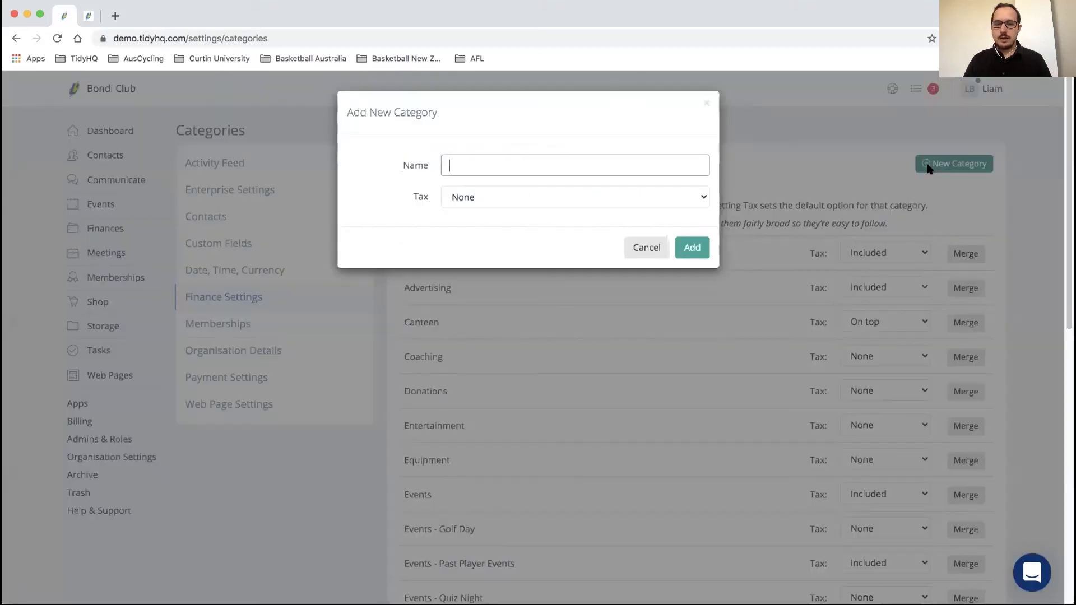
click(520, 192)
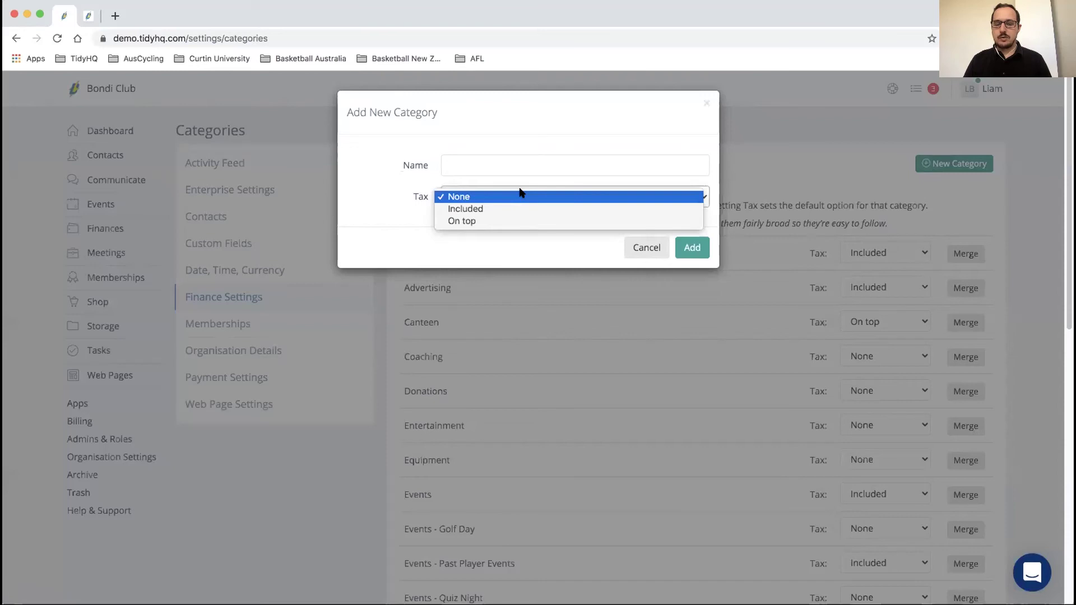
click(520, 194)
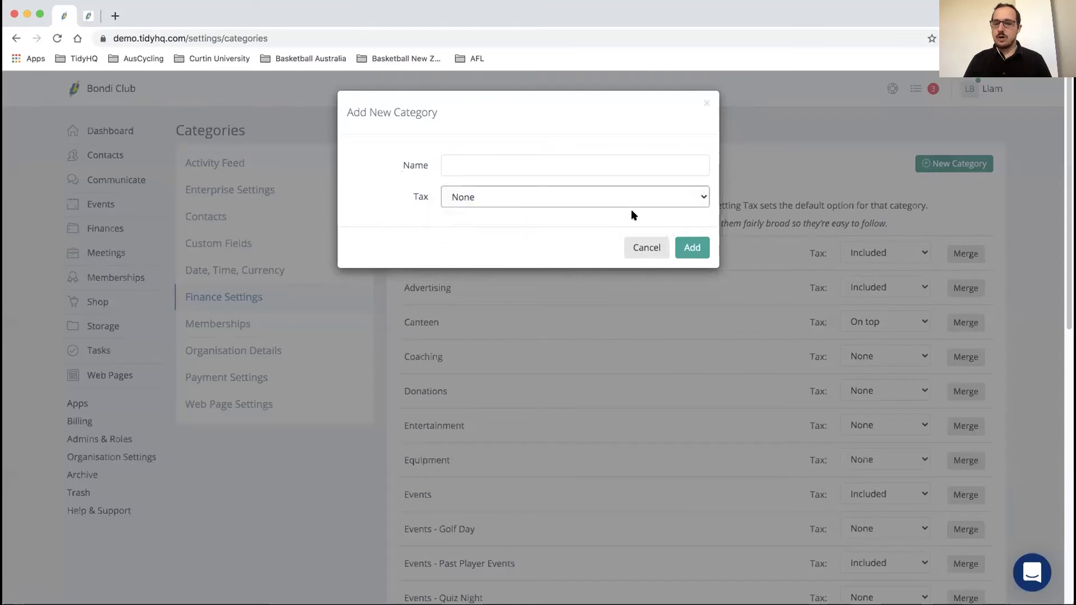
click(639, 248)
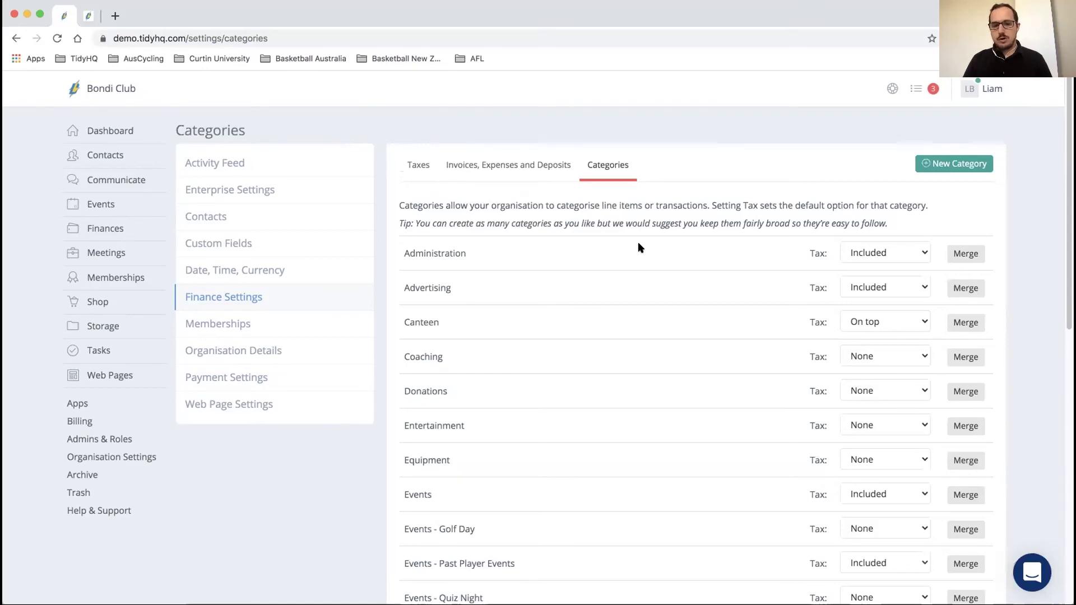
click(960, 253)
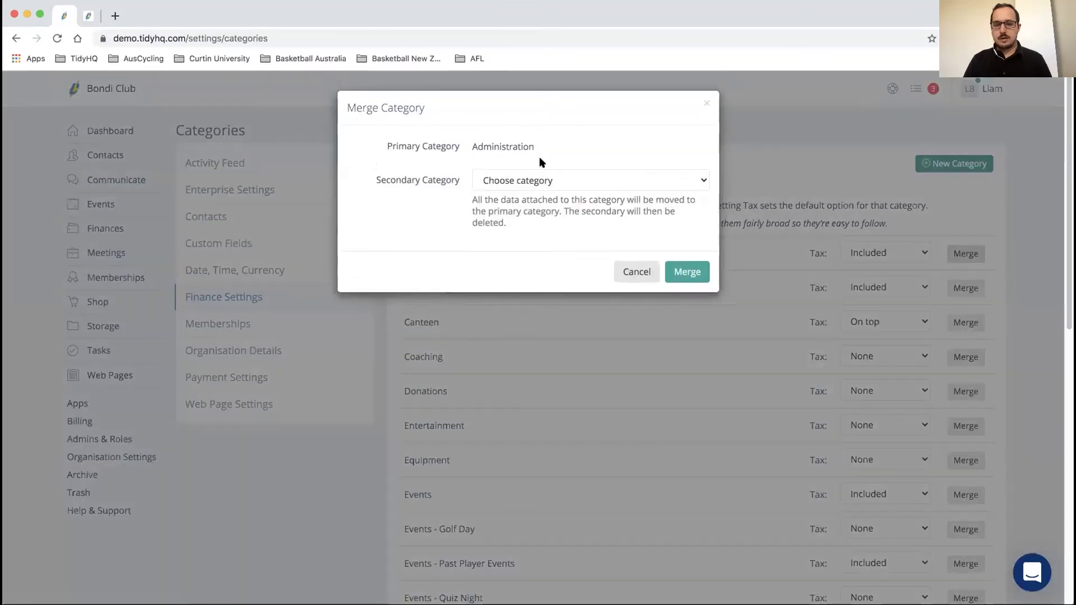
click(552, 182)
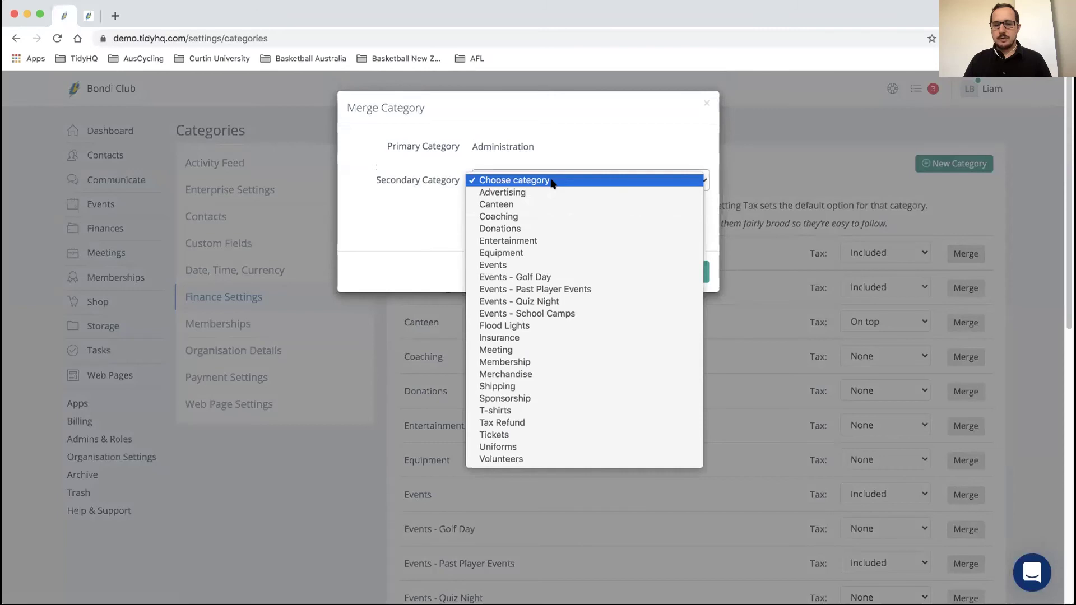
click(551, 180)
click(636, 269)
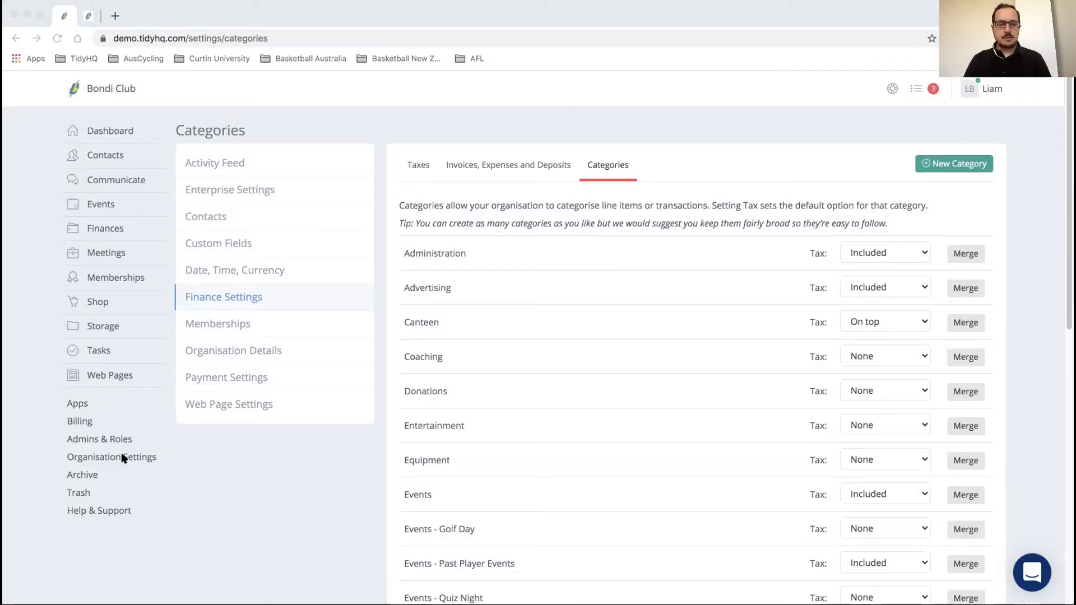
Step: Set the contact ID number prefix to MEM, keeping automatic ID generation on
click(114, 457)
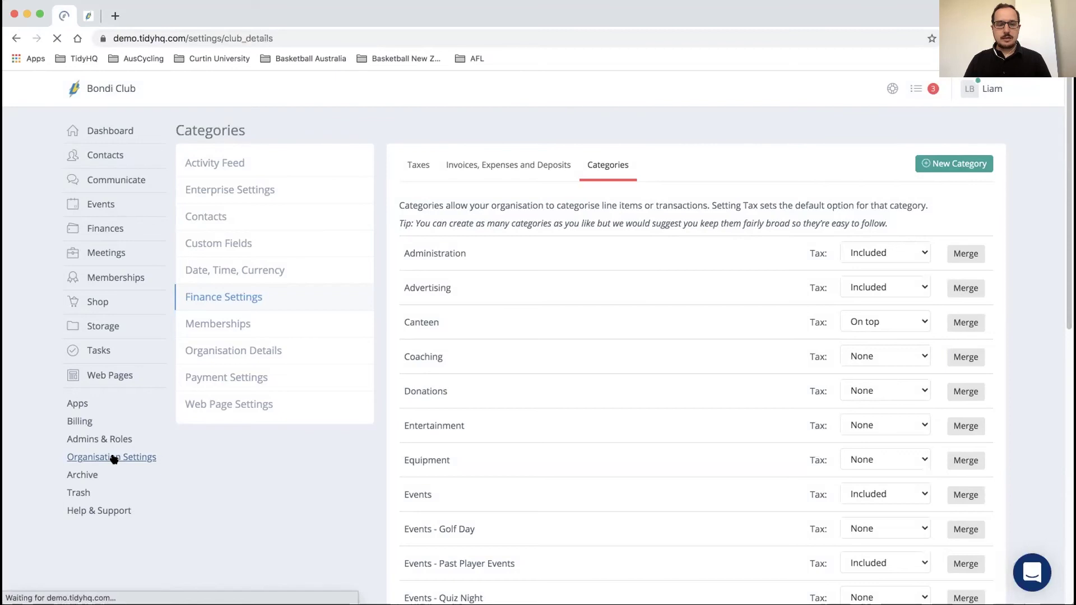
click(221, 224)
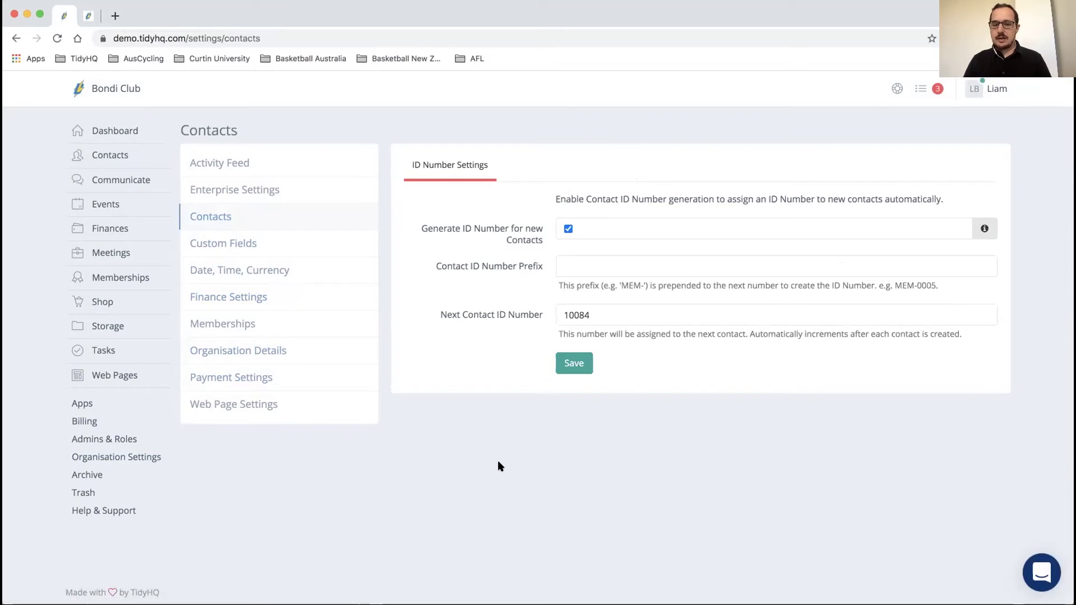
click(581, 265)
text(MEM)
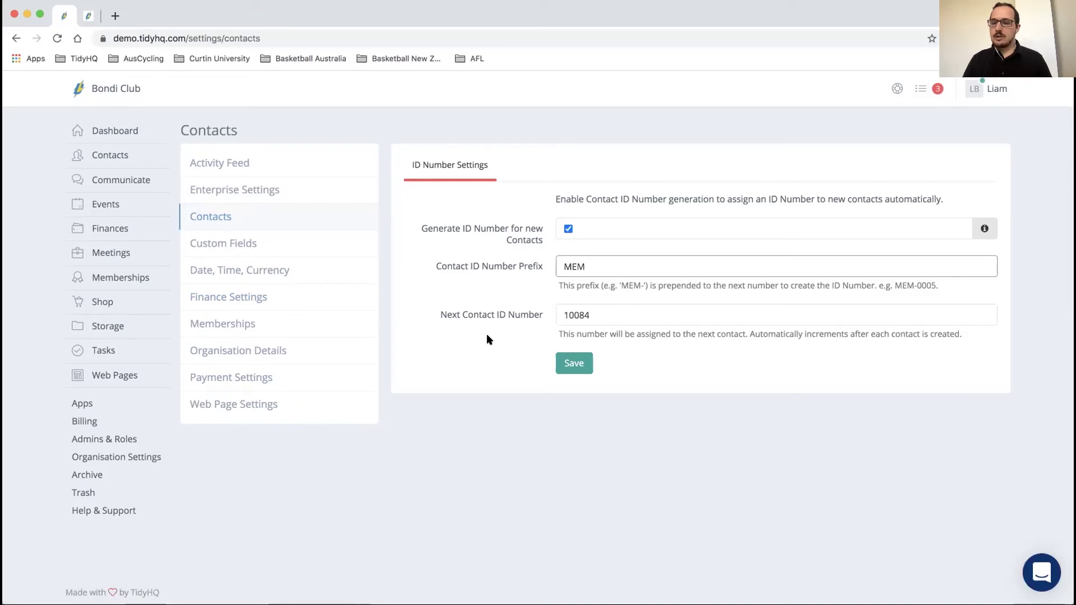
click(568, 228)
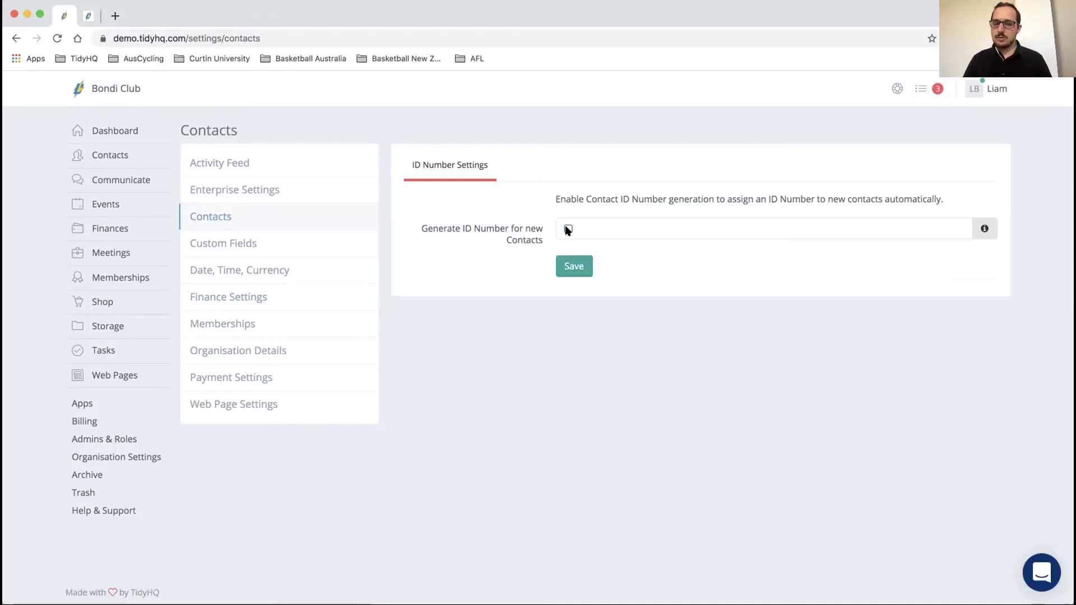
click(568, 228)
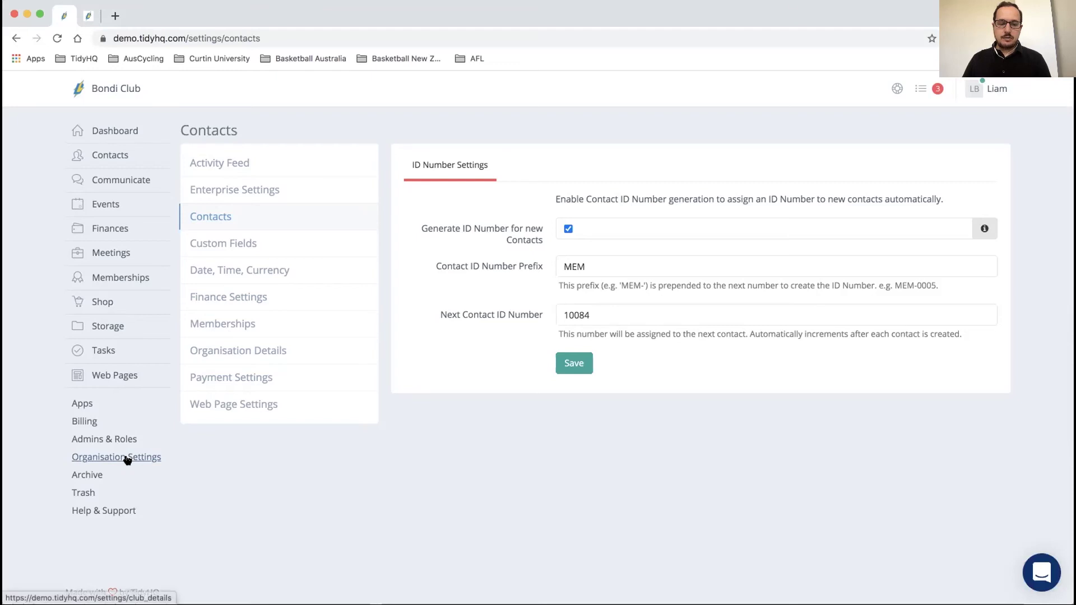
Step: Open Organisation Settings > Custom Fields to list fields like Member Since and Medical details
click(127, 459)
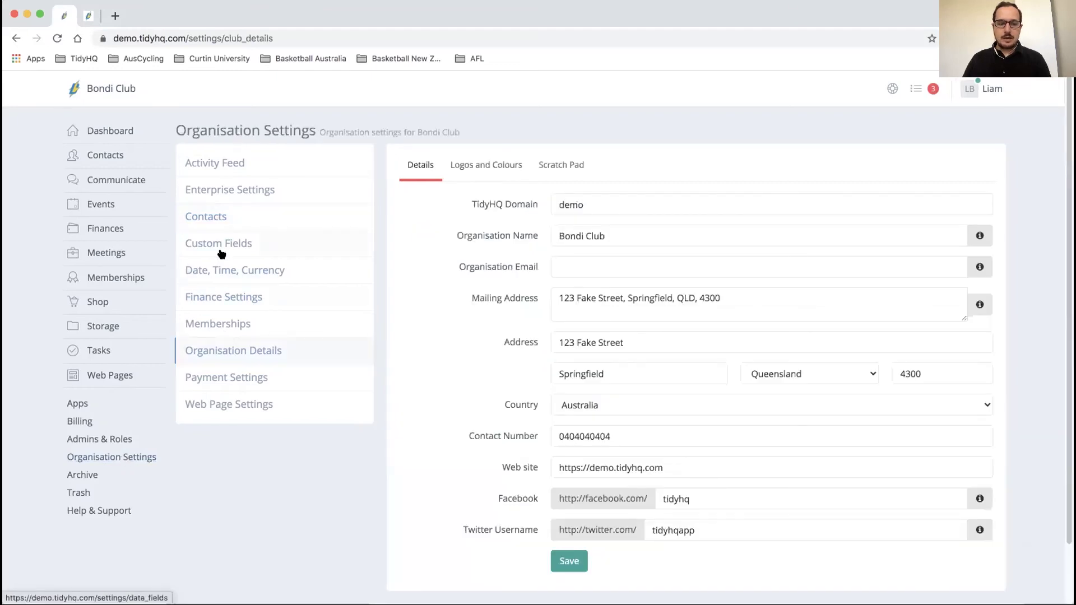
click(219, 244)
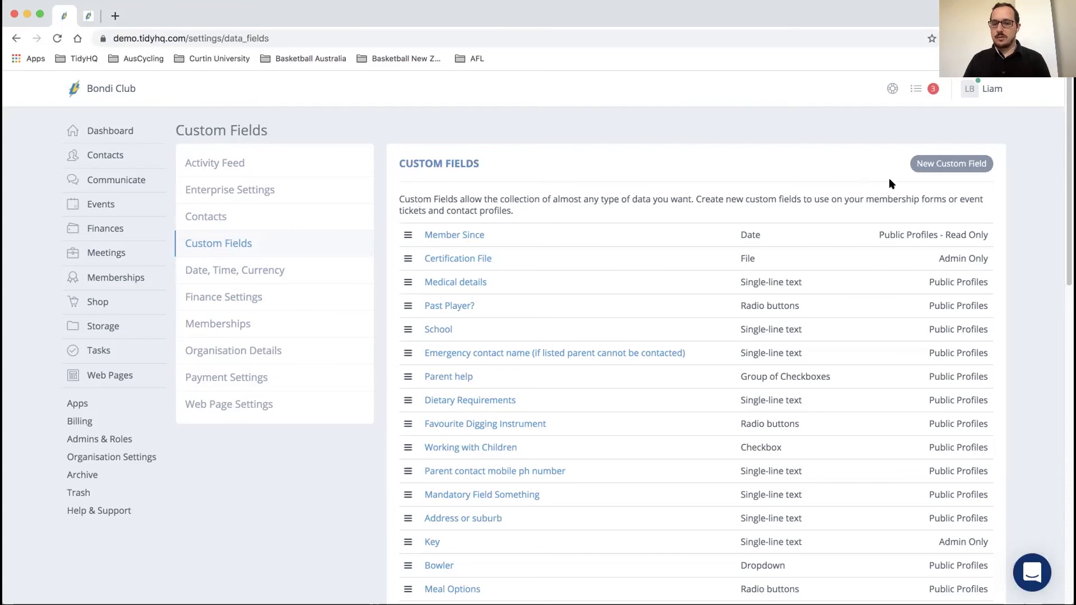
click(935, 172)
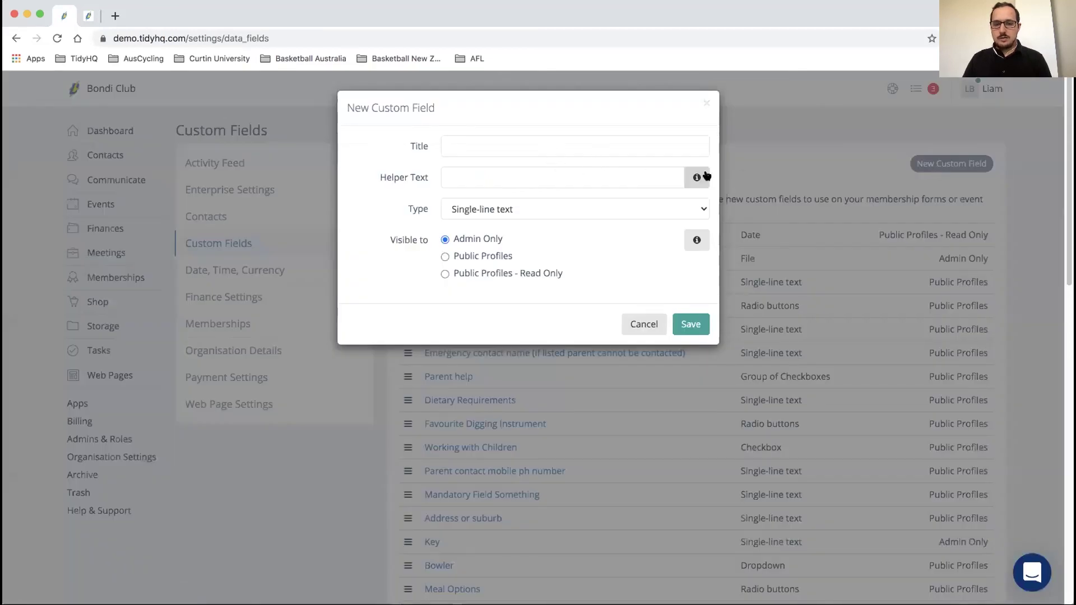
click(612, 174)
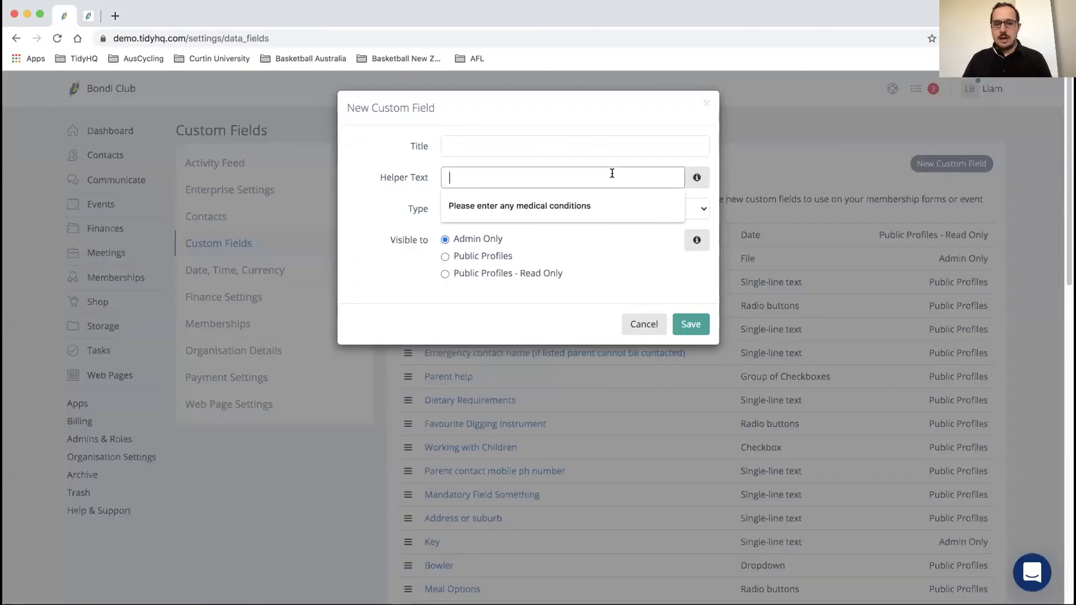
click(405, 189)
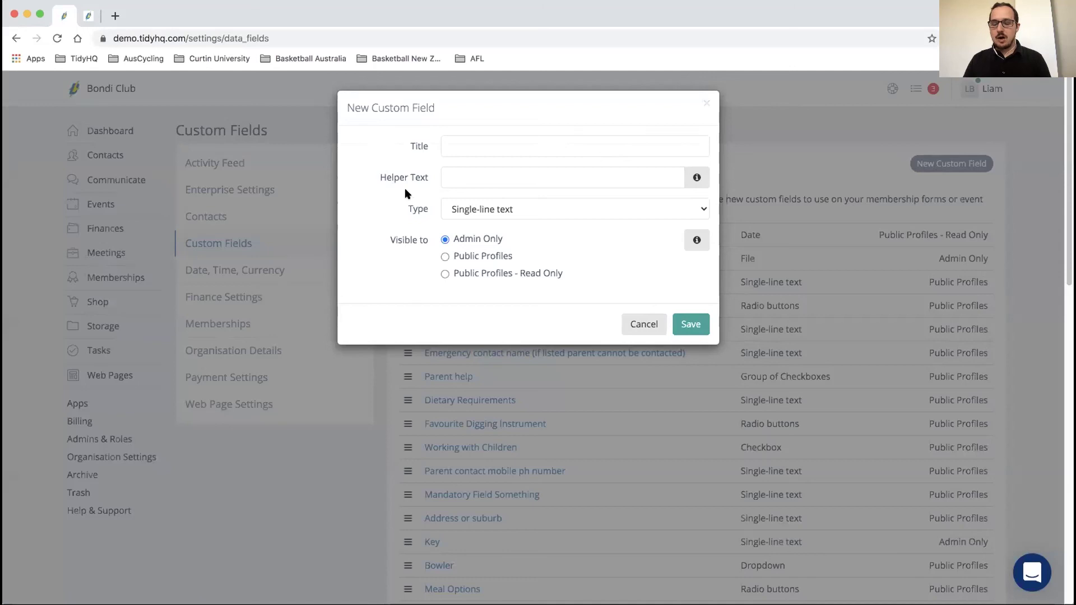
click(697, 178)
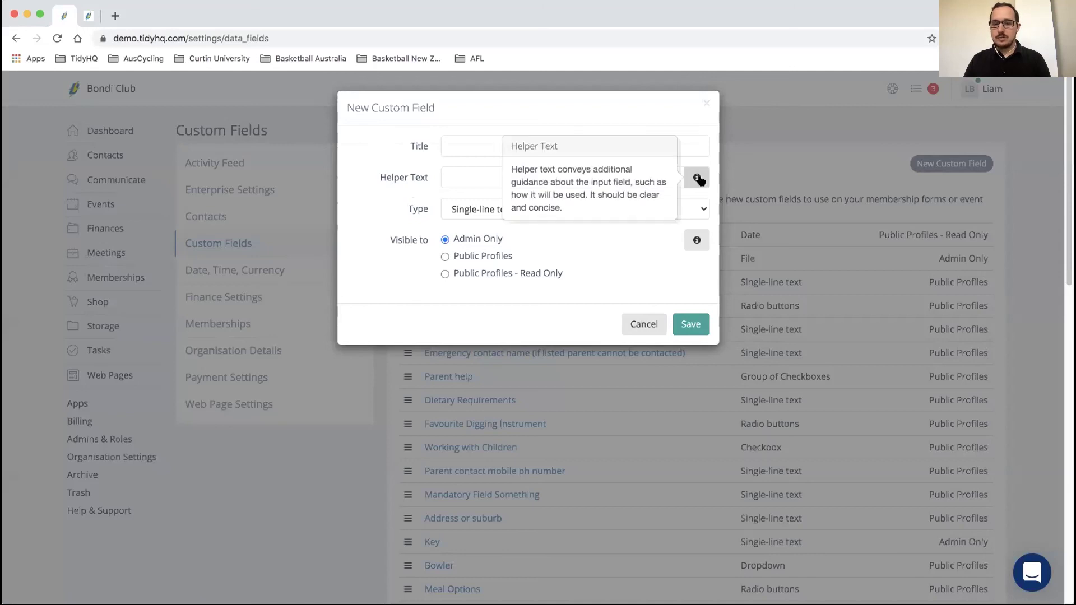
click(698, 178)
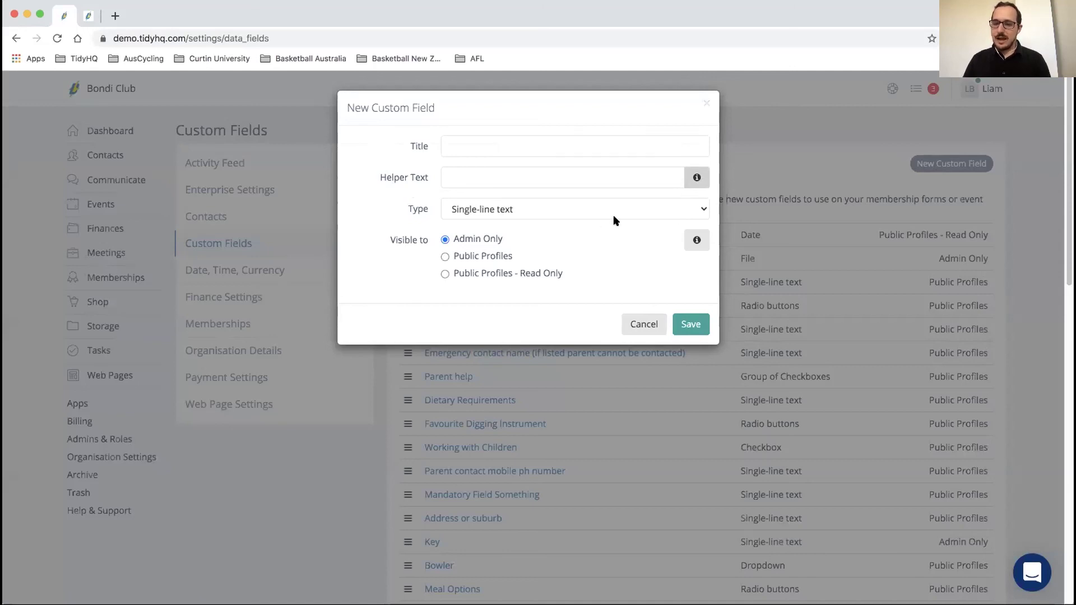
click(578, 212)
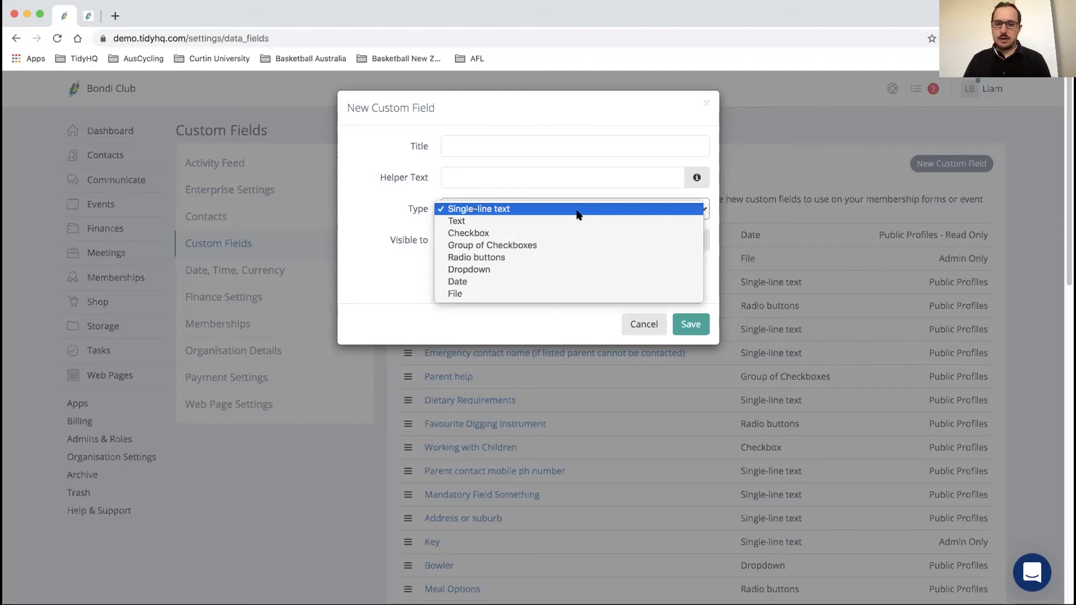
click(577, 215)
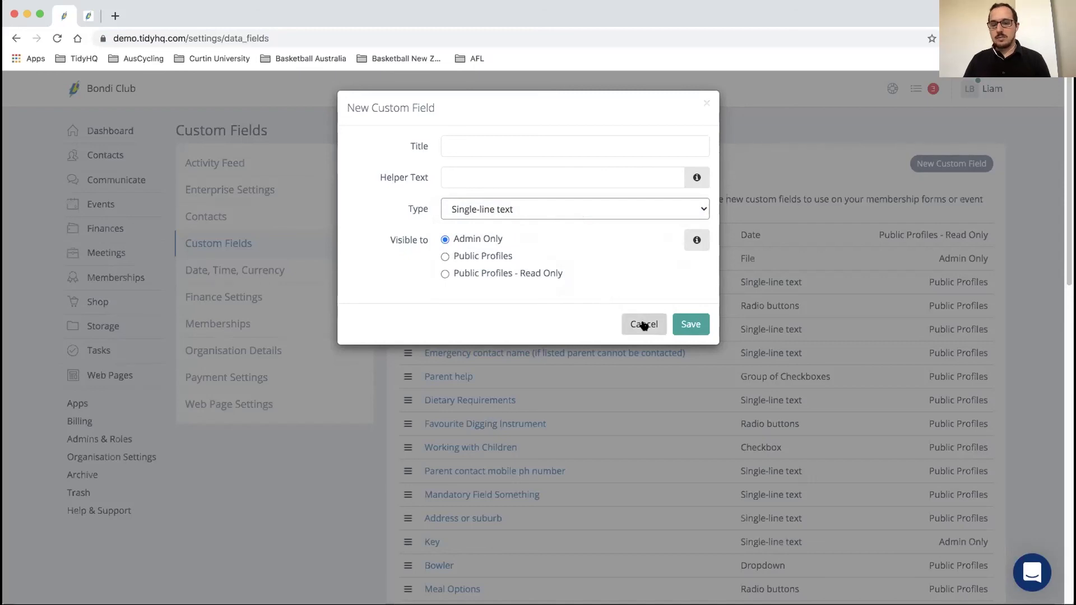
click(643, 325)
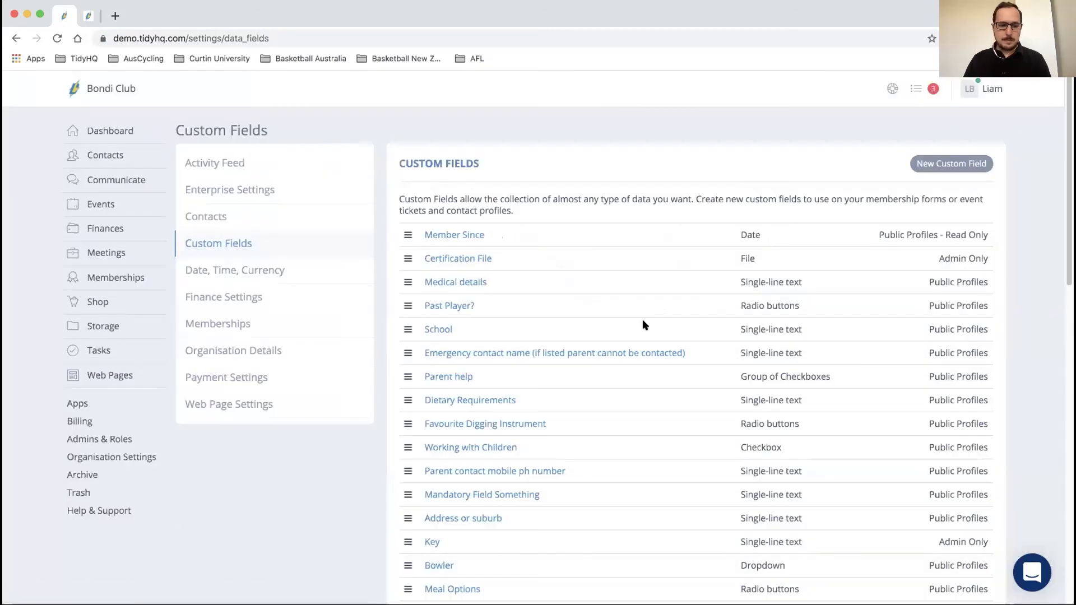